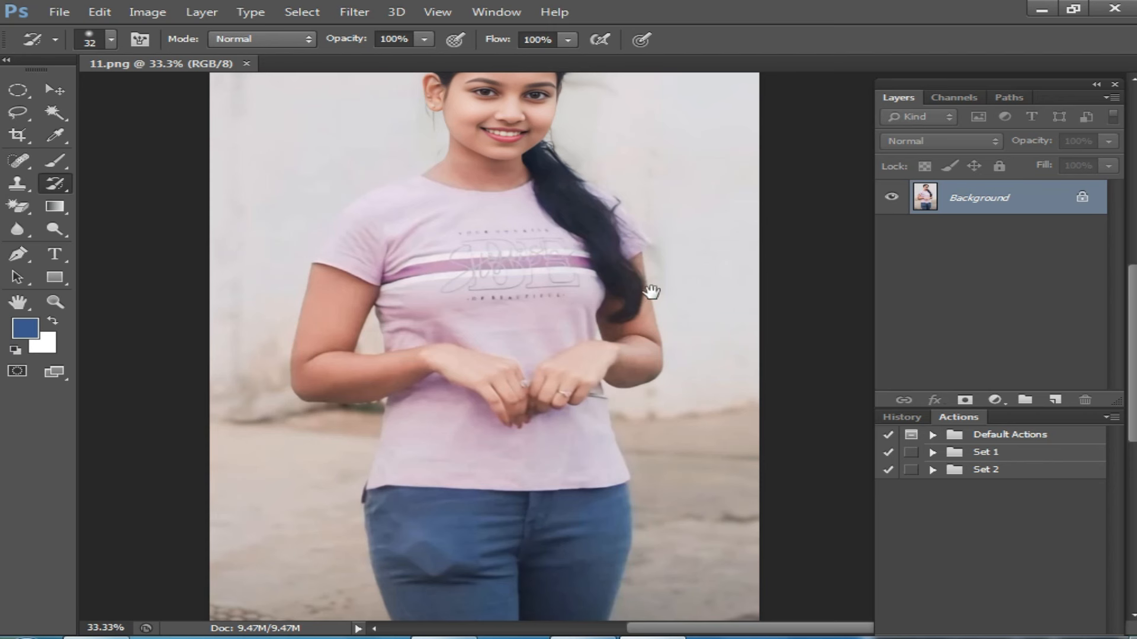
pyautogui.scroll(2, 651, 290)
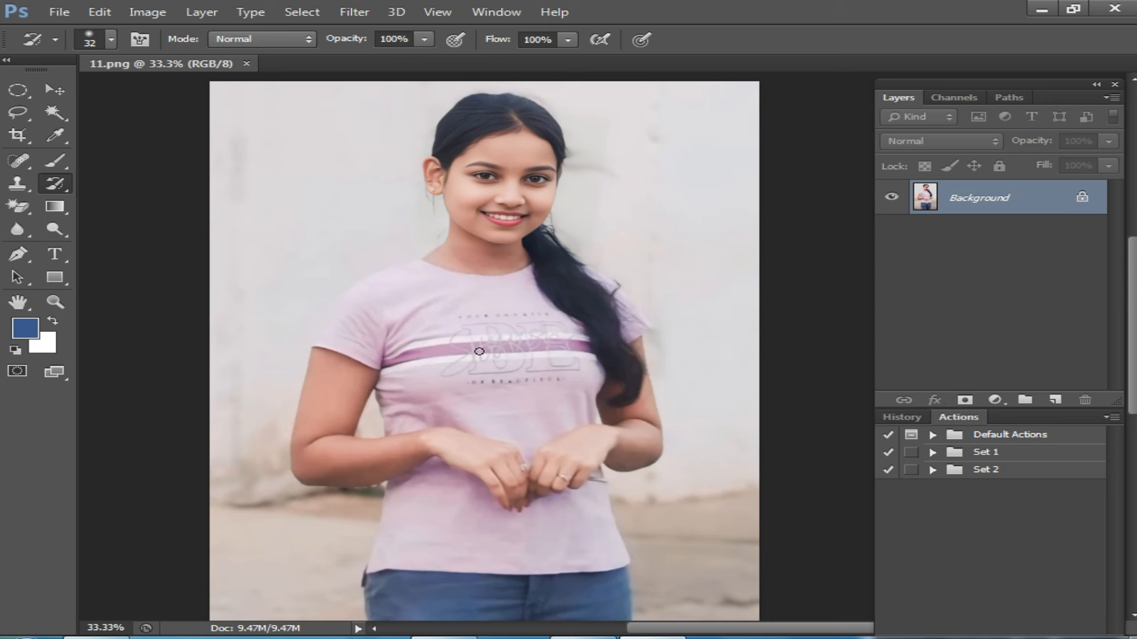
pyautogui.scroll(-5, 604, 419)
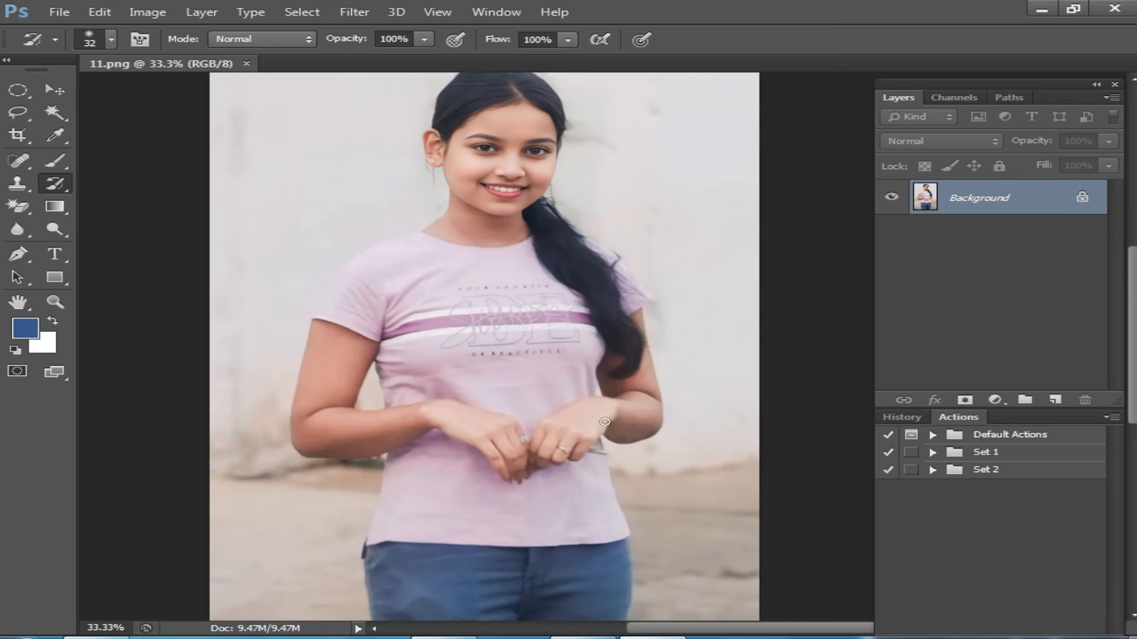
pyautogui.scroll(4, 587, 418)
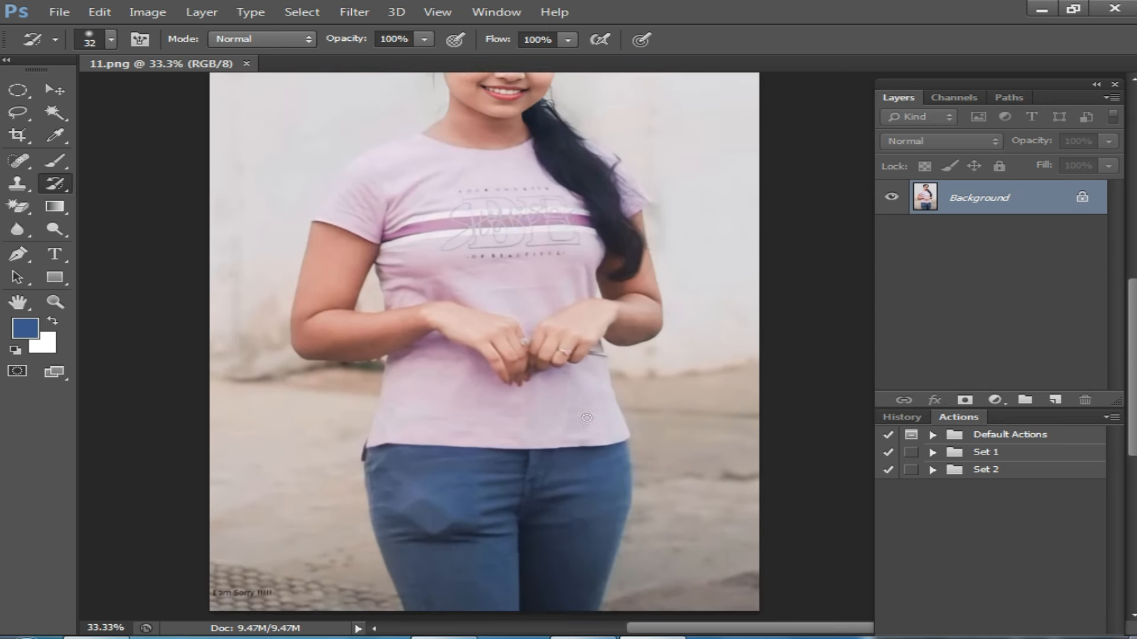
pyautogui.scroll(1, 552, 325)
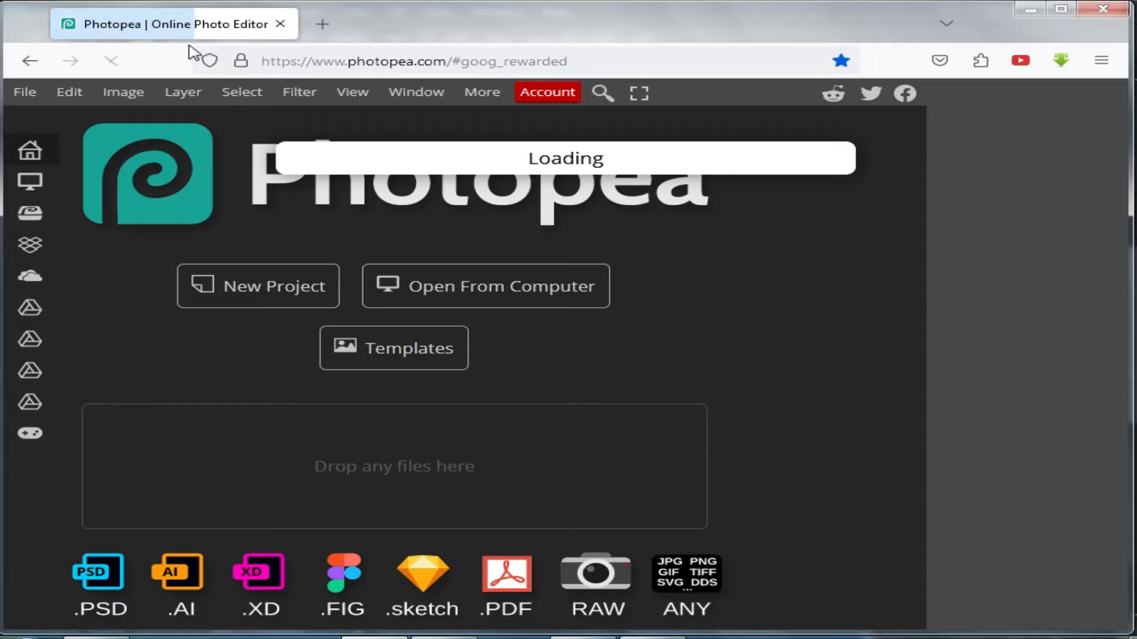
# Step: Open the portrait image 11 from the computer in Photopea
pyautogui.click(515, 284)
pyautogui.click(80, 118)
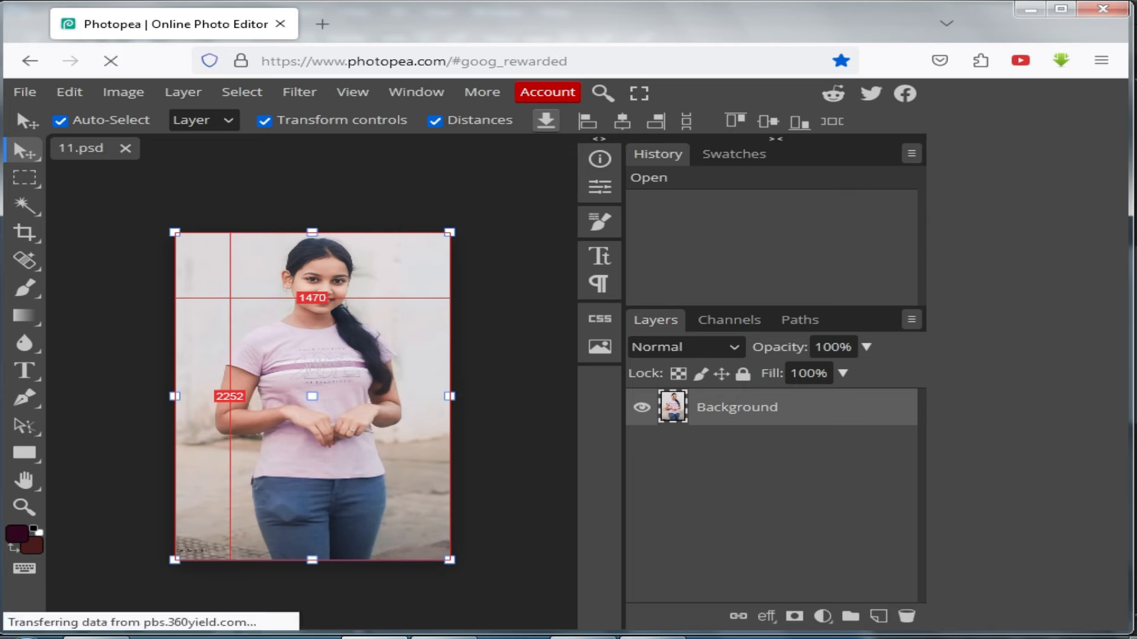
# Step: Switch to Photoshop to view its selection commands, and return to Photopea to compare the ones available there
pyautogui.moveTo(652, 637)
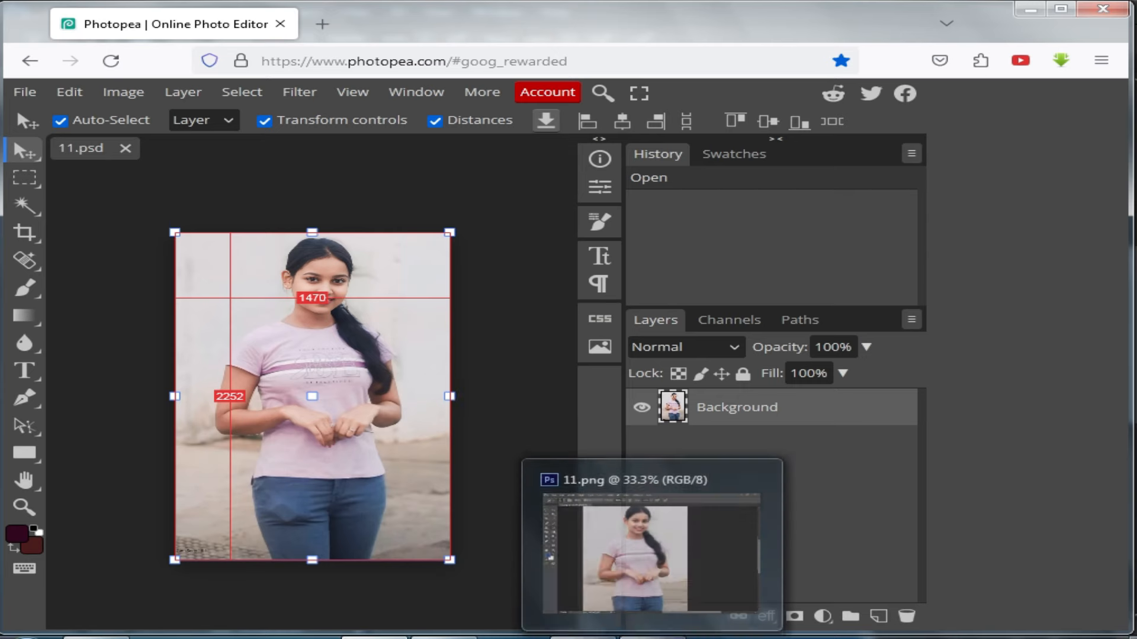
pyautogui.click(651, 556)
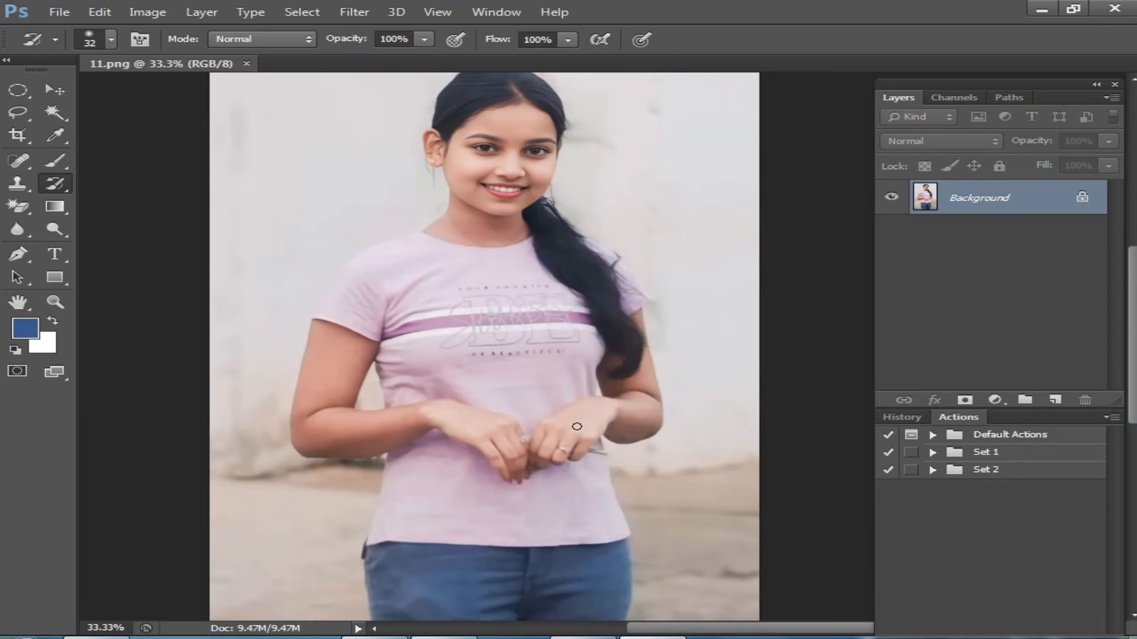
pyautogui.click(302, 12)
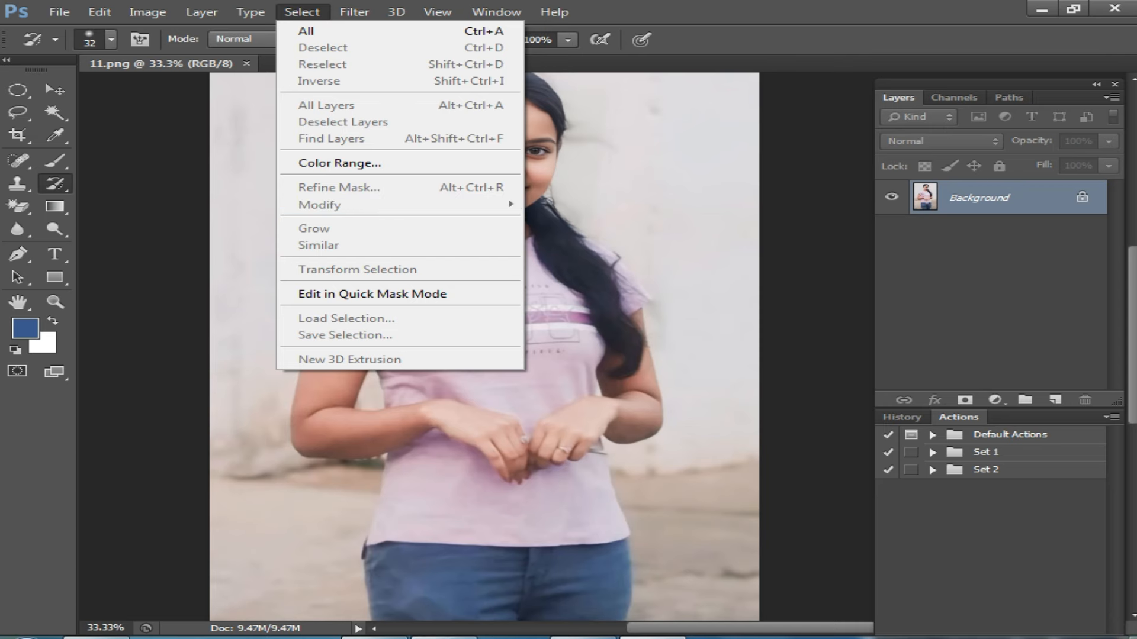
pyautogui.click(388, 638)
pyautogui.click(240, 95)
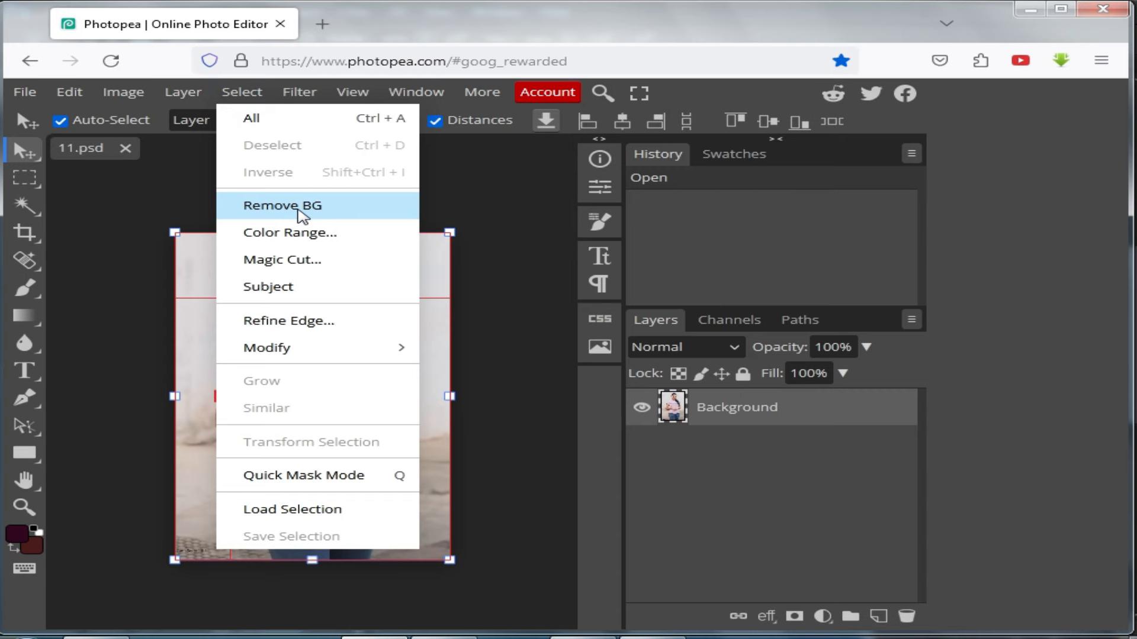
pyautogui.click(439, 260)
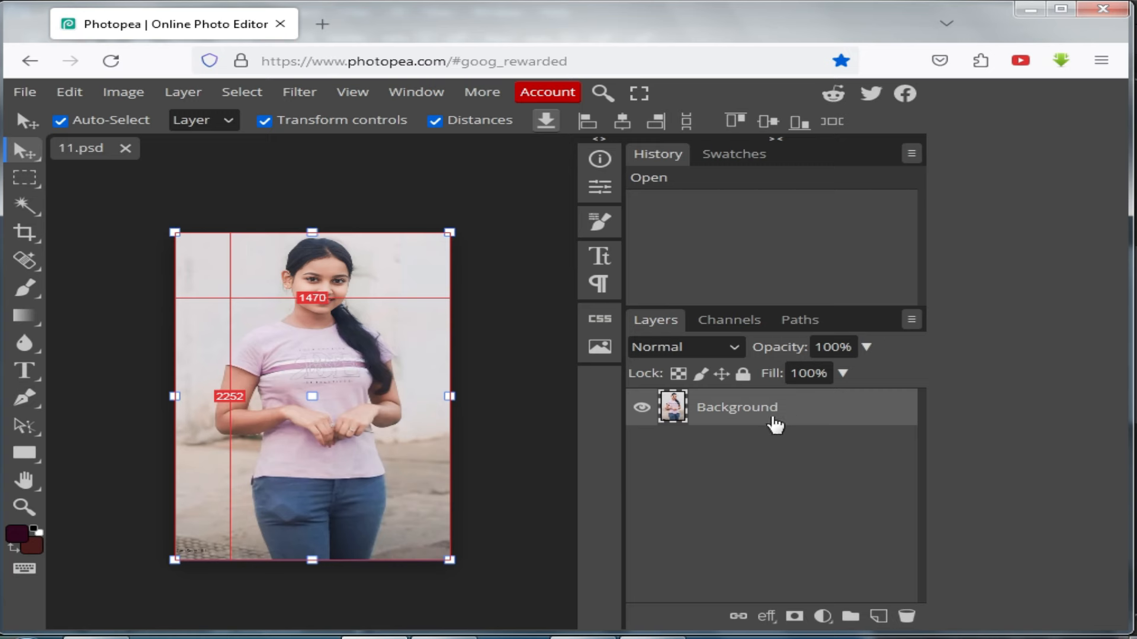
# Step: Duplicate the portrait's Background layer and apply Remove BG to the copy
pyautogui.hotkey('ctrl', 'j')
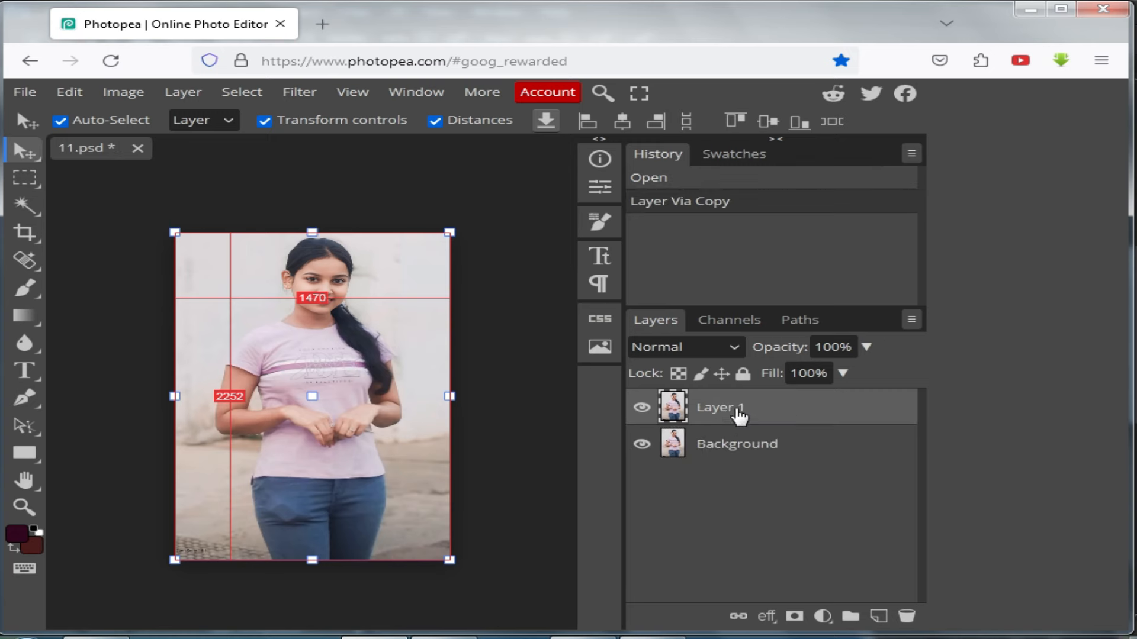
pyautogui.click(294, 90)
pyautogui.moveTo(243, 95)
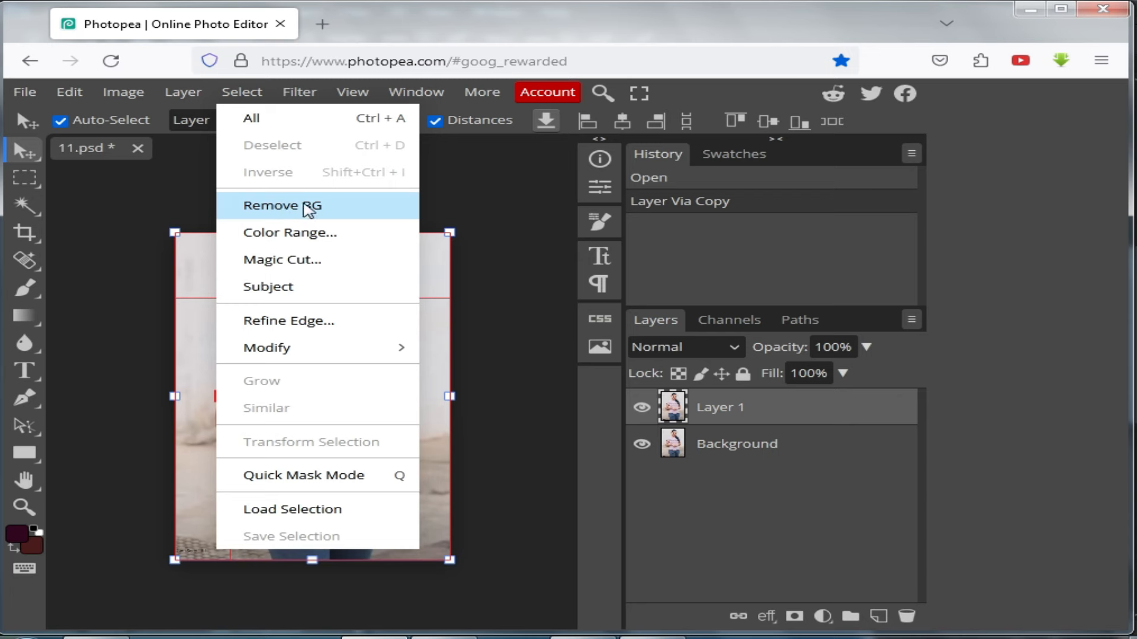
pyautogui.click(261, 208)
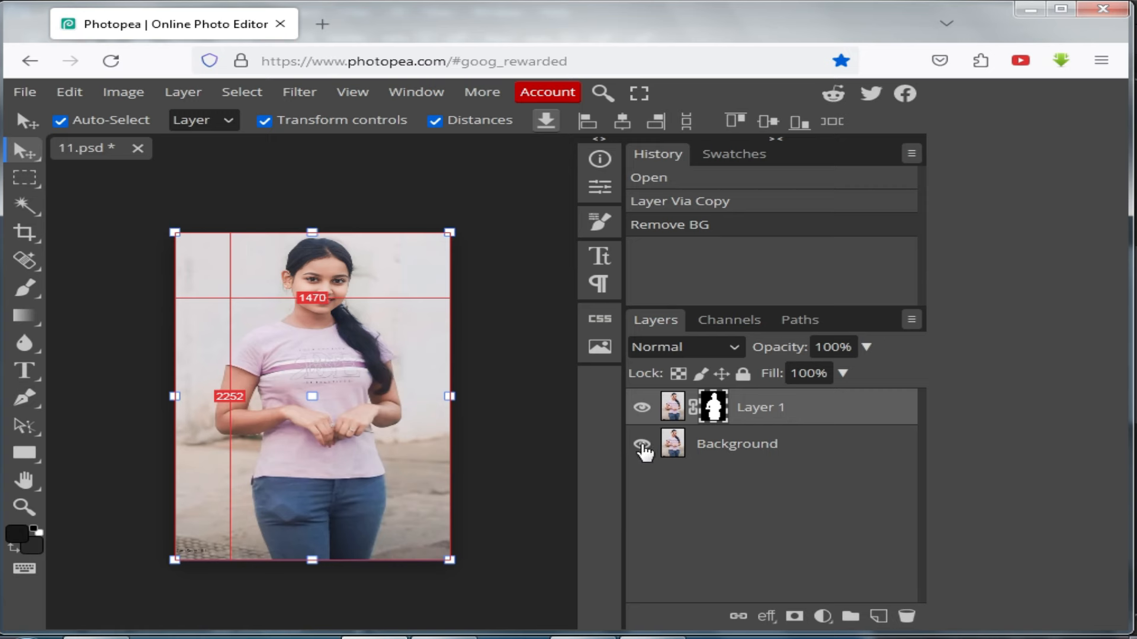
# Step: Hide the original Background layer to check the cutout, show it again, and deselect the layers
pyautogui.click(642, 445)
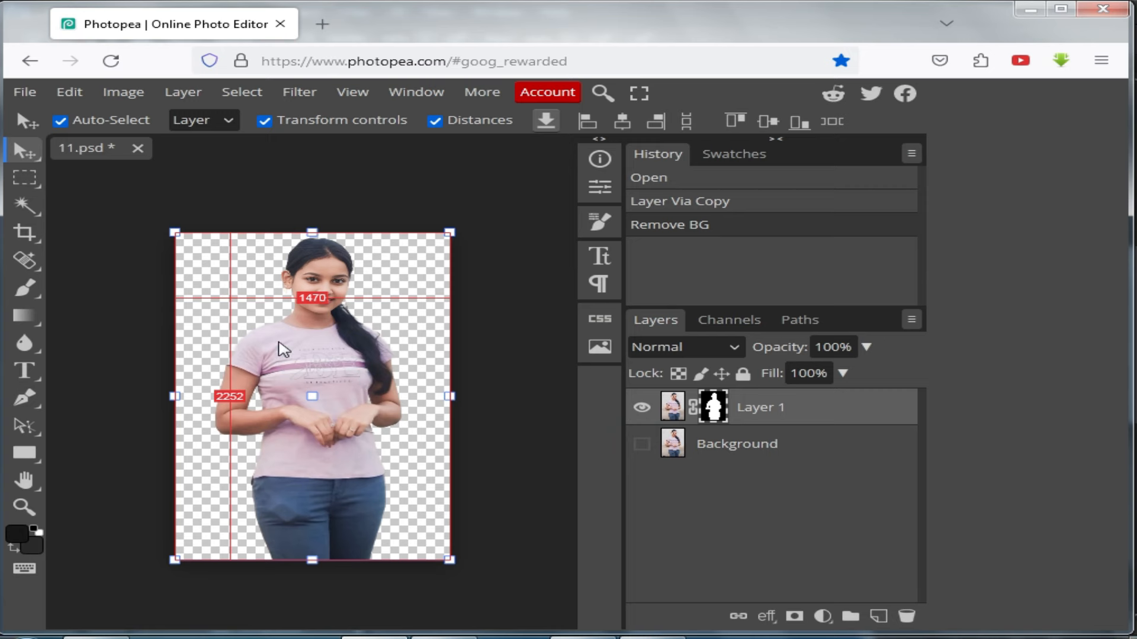
pyautogui.click(643, 446)
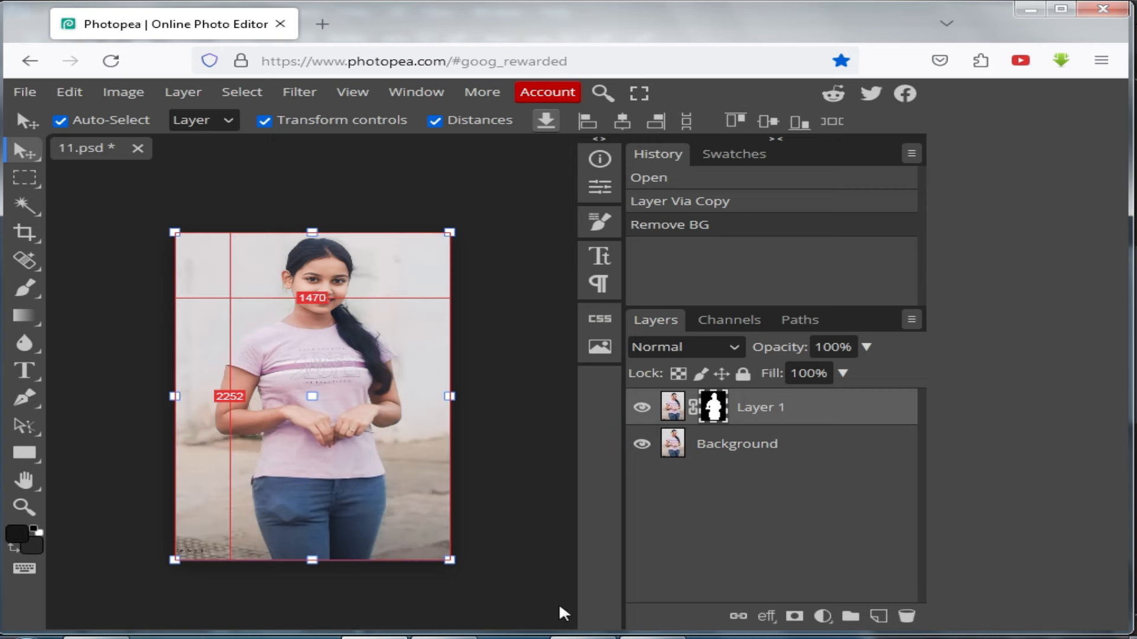
pyautogui.click(730, 516)
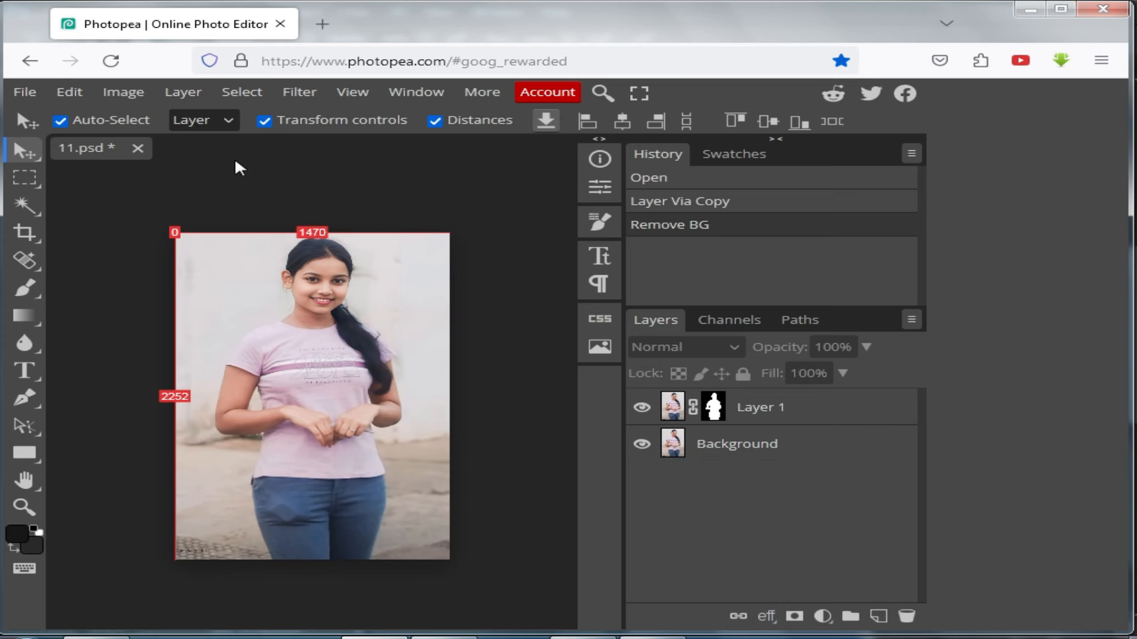
# Step: Open the JPEG image 12197 from the Desktop as a second document
pyautogui.click(24, 94)
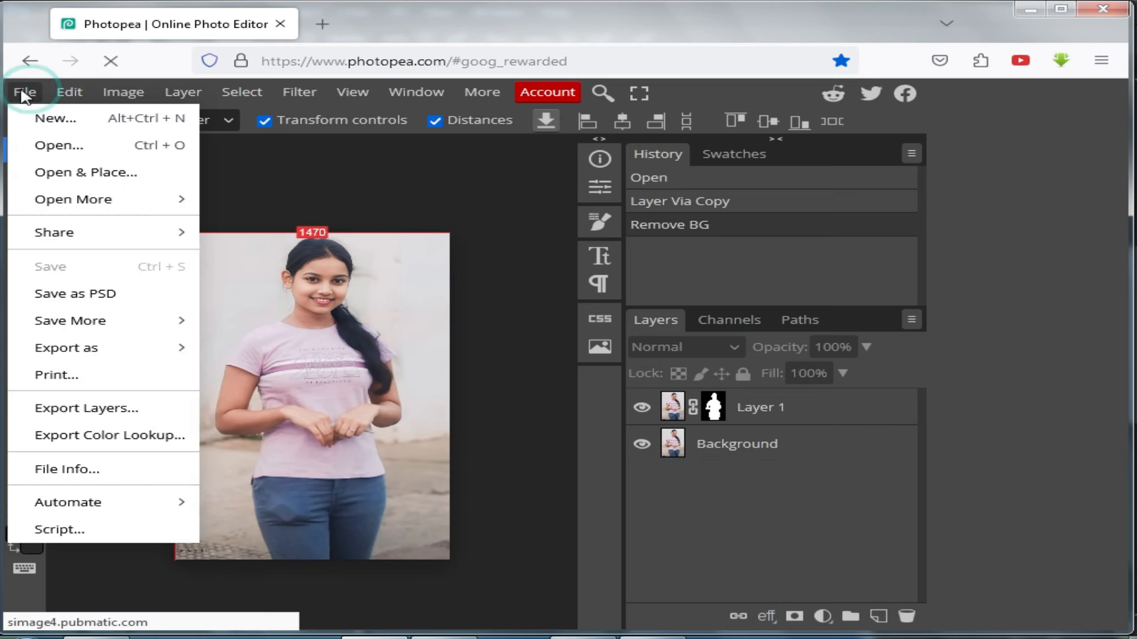
pyautogui.click(83, 151)
pyautogui.scroll(-5, 806, 326)
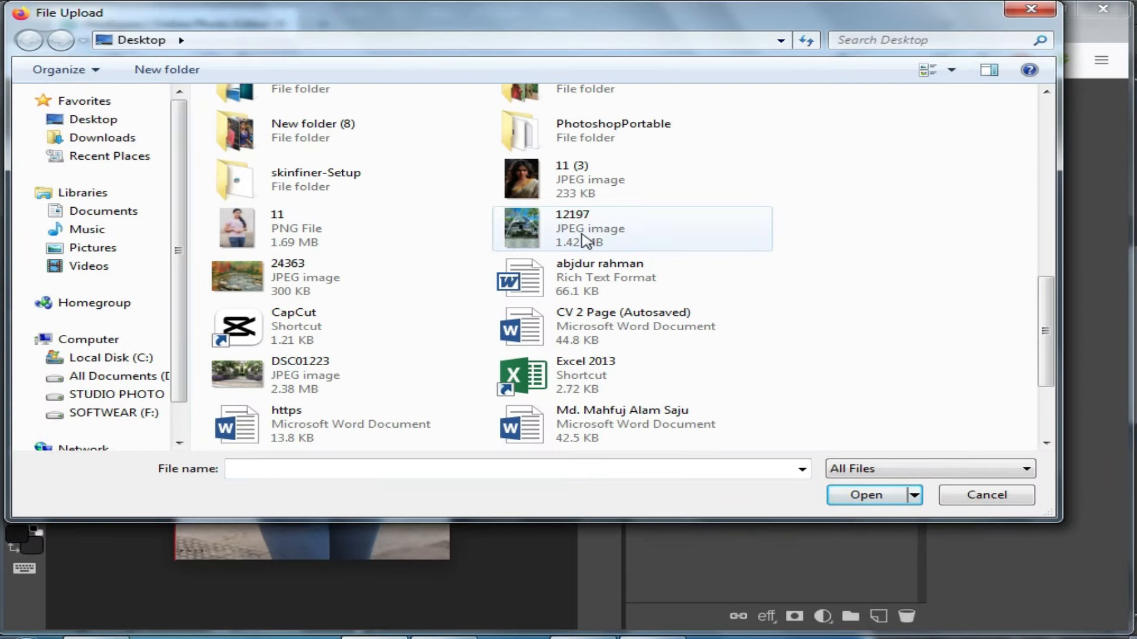
pyautogui.doubleClick(535, 237)
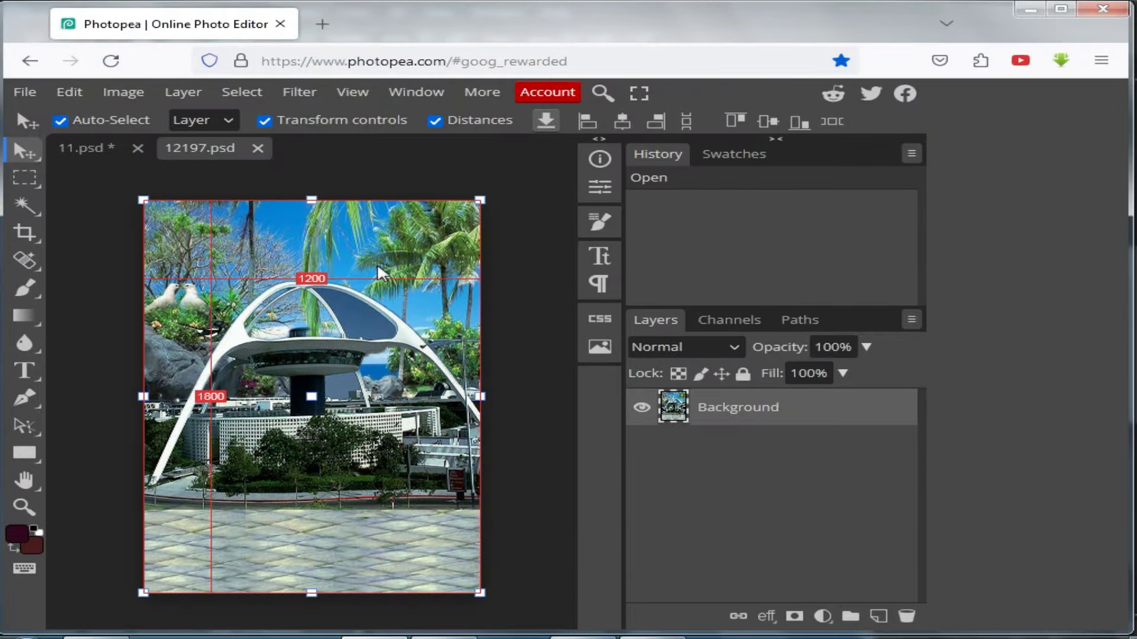
# Step: Copy the scenery layer from 12197.psd into 11.psd and position it over the woman's photo
pyautogui.click(88, 147)
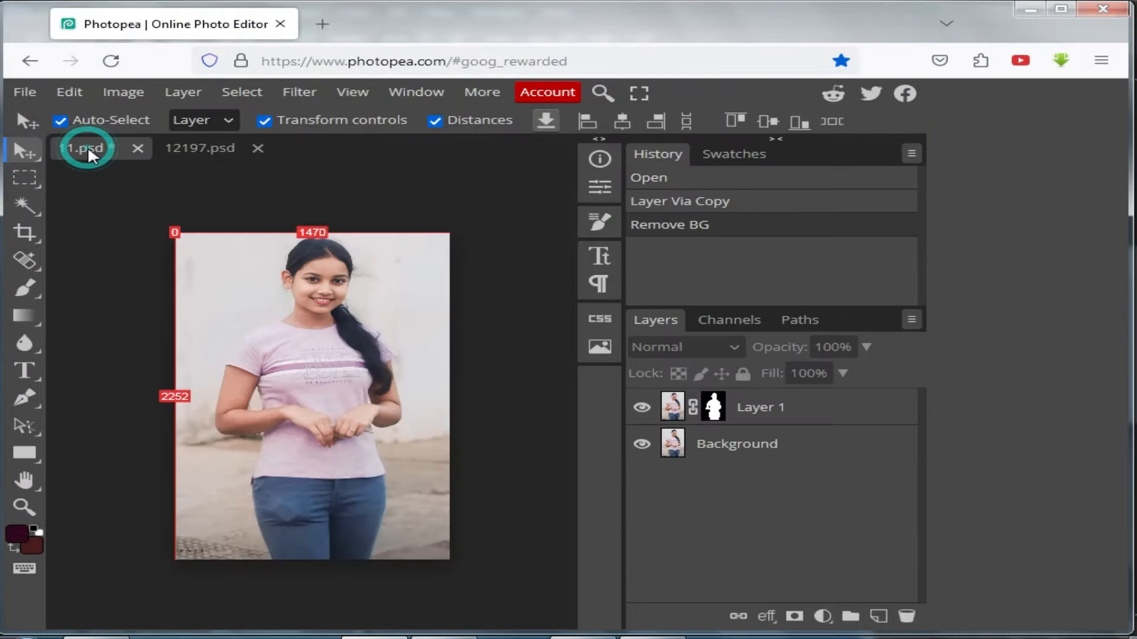
pyautogui.click(198, 148)
pyautogui.moveTo(197, 148); pyautogui.dragTo(413, 180)
pyautogui.moveTo(380, 234); pyautogui.dragTo(311, 207)
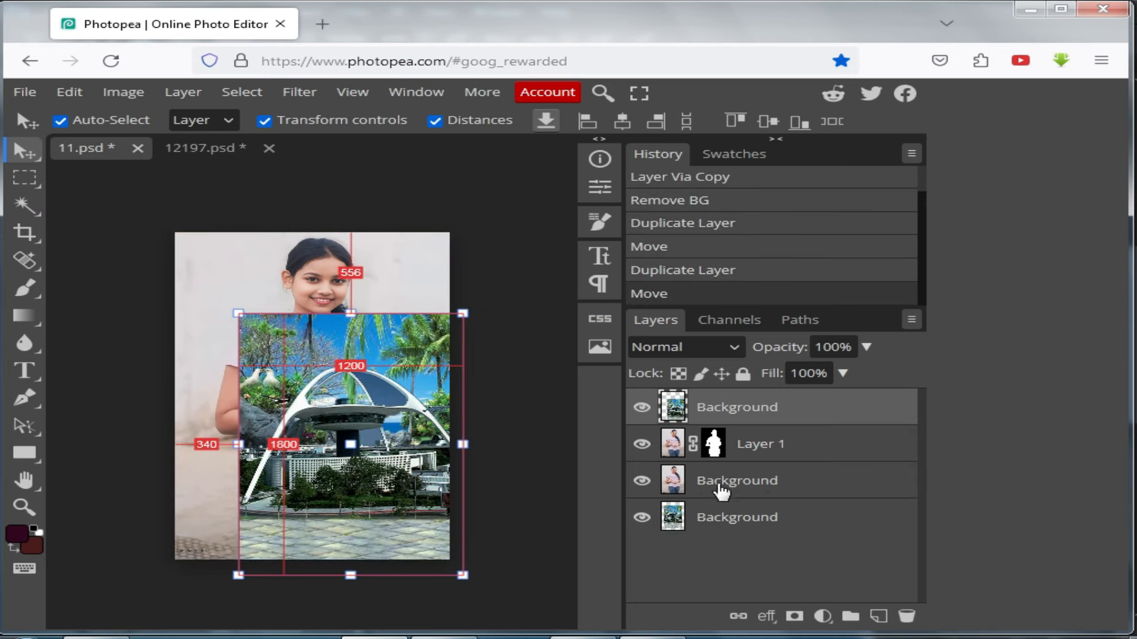
pyautogui.moveTo(386, 387); pyautogui.dragTo(335, 339)
# Step: Move the scenery layer directly below the cutout layer and align it with the canvas's top-left corner
pyautogui.click(799, 405)
pyautogui.moveTo(802, 410); pyautogui.dragTo(807, 467)
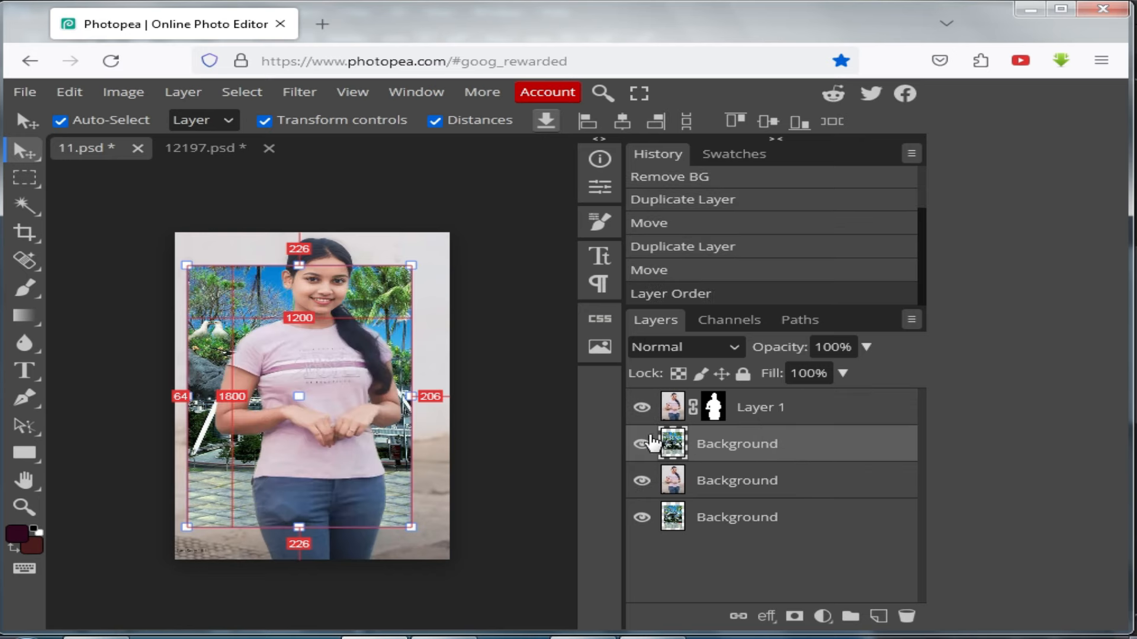
pyautogui.moveTo(389, 321); pyautogui.dragTo(375, 280)
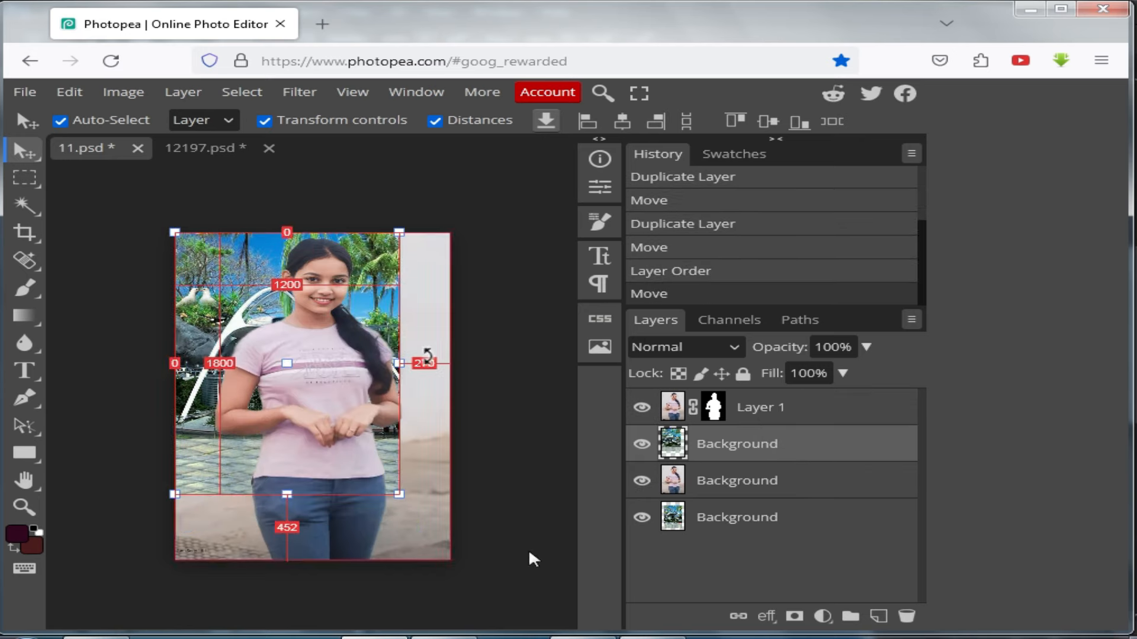
# Step: Scale the scenery layer to about 133.69% so it covers the whole canvas, apply the transform, and deselect the layer
pyautogui.moveTo(397, 496); pyautogui.dragTo(463, 567)
pyautogui.moveTo(174, 232); pyautogui.dragTo(159, 215)
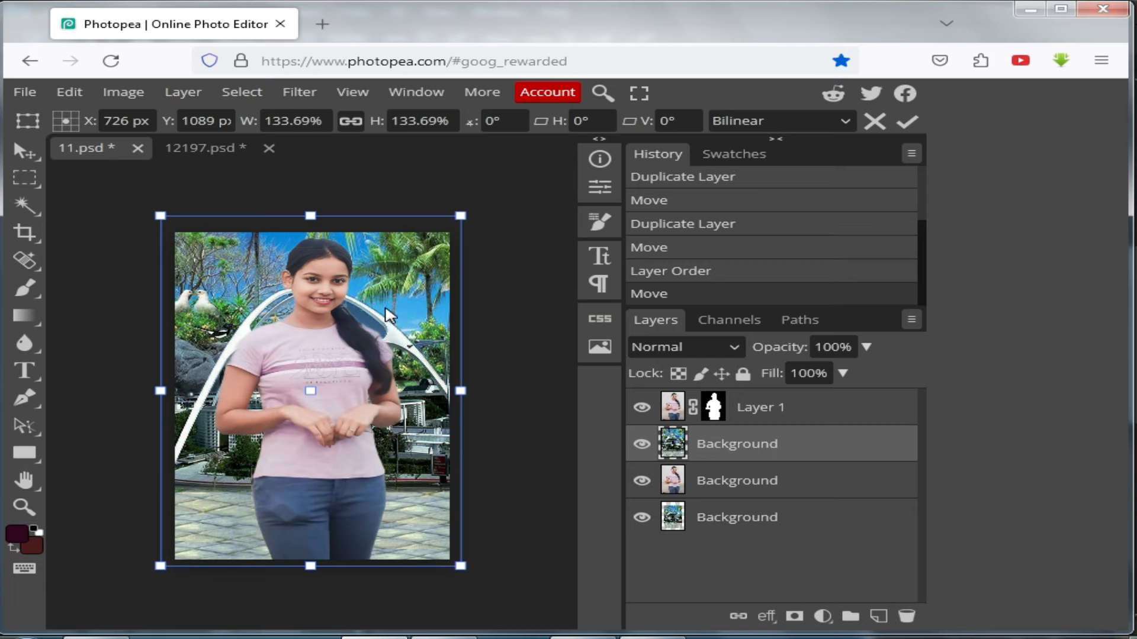
pyautogui.press('Return')
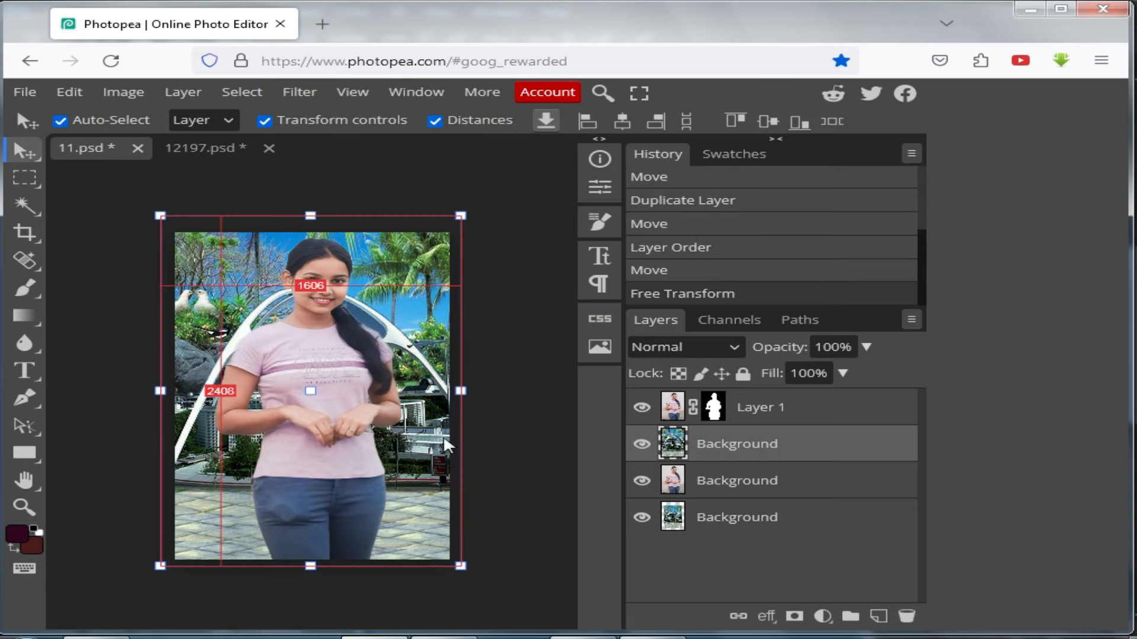
pyautogui.click(524, 283)
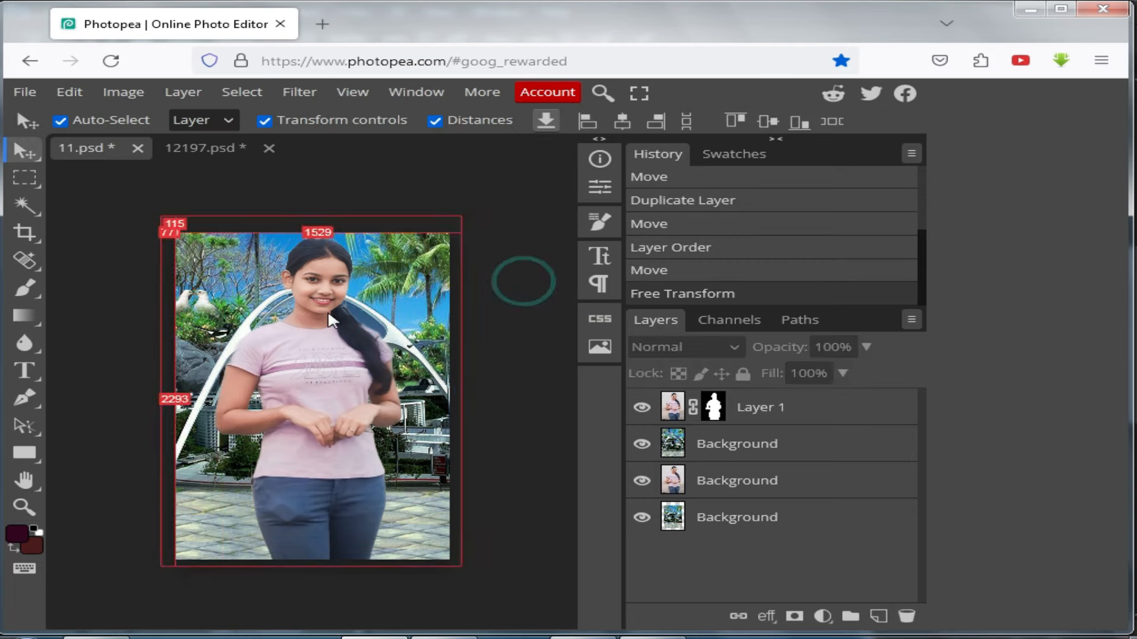
pyautogui.scroll(2, 331, 313)
pyautogui.scroll(-2, 425, 377)
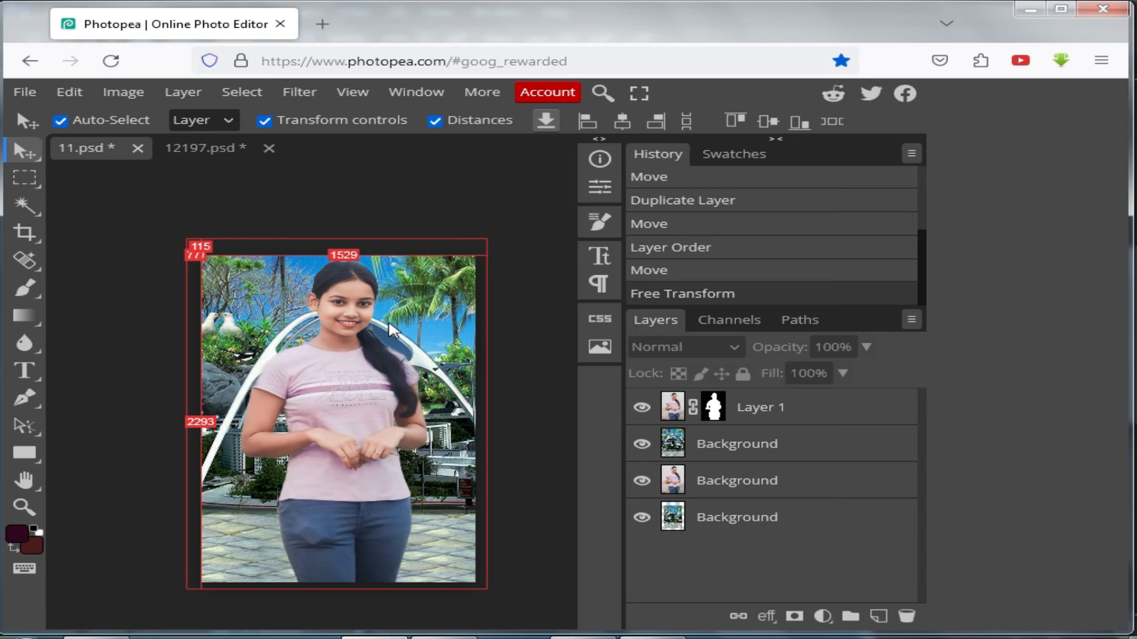
# Step: Save the composite as 11.psd and open the downloaded file in Photoshop
pyautogui.hotkey('ctrl', 's')
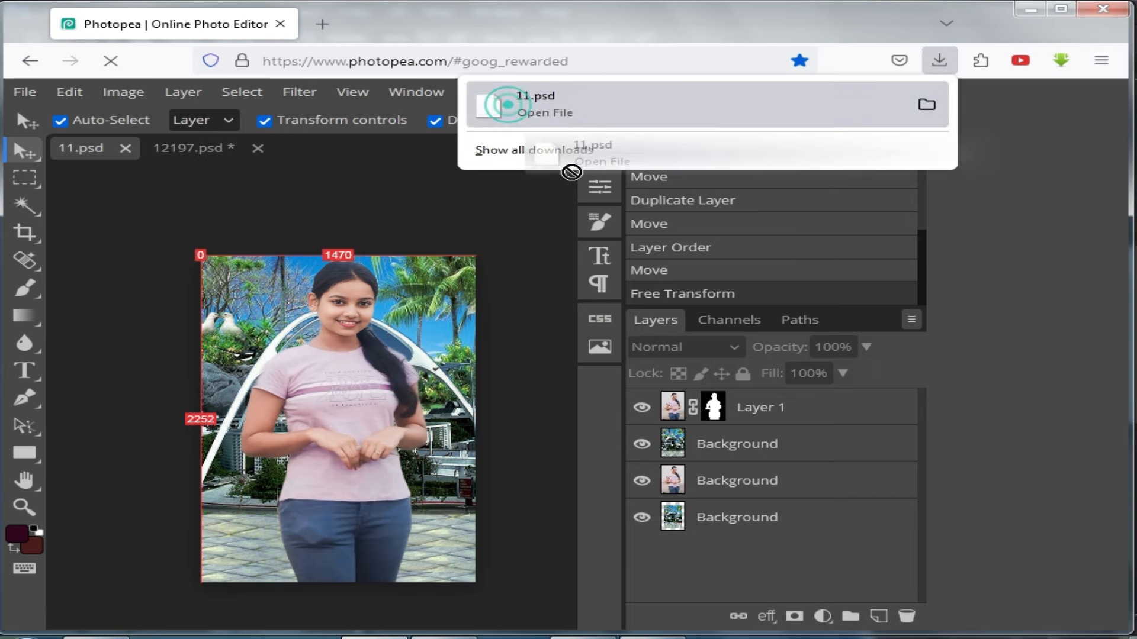
pyautogui.click(540, 111)
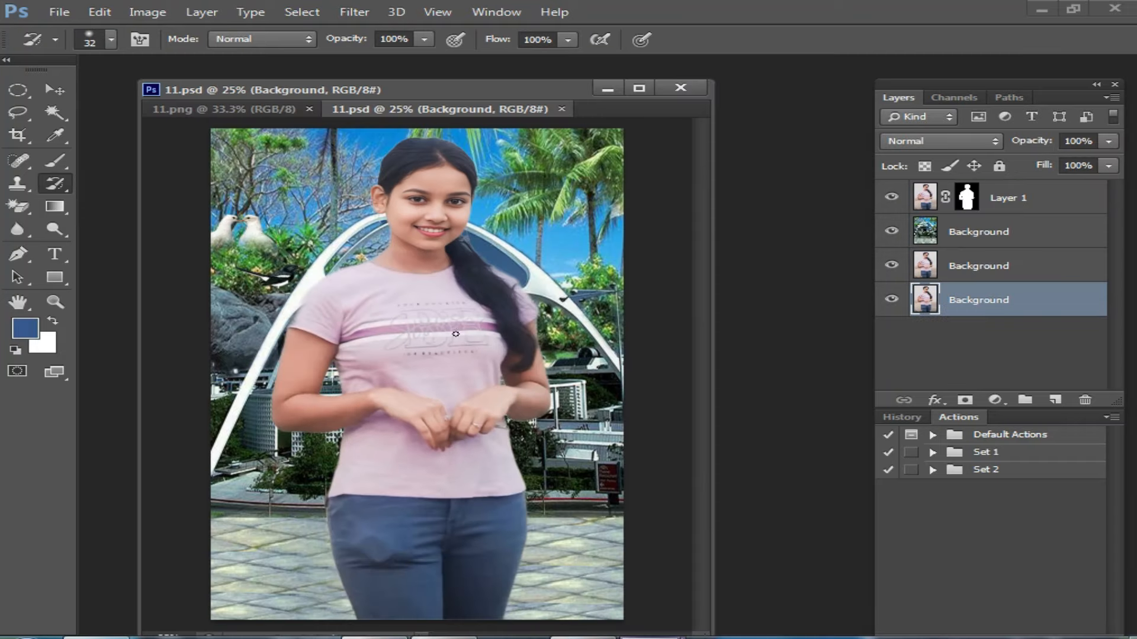
# Step: Switch to Photopea and apply a Gaussian Blur to the scenery layer, with the radius raised above 7.2 px
pyautogui.click(439, 638)
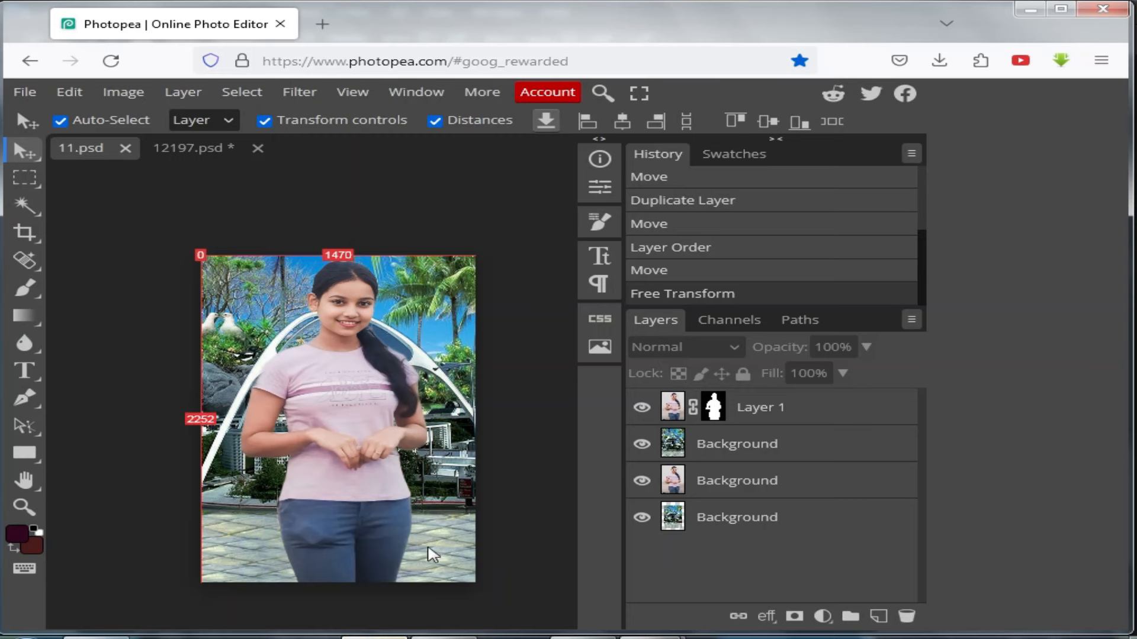
pyautogui.scroll(-2, 437, 337)
pyautogui.scroll(1, 437, 334)
pyautogui.scroll(2, 439, 338)
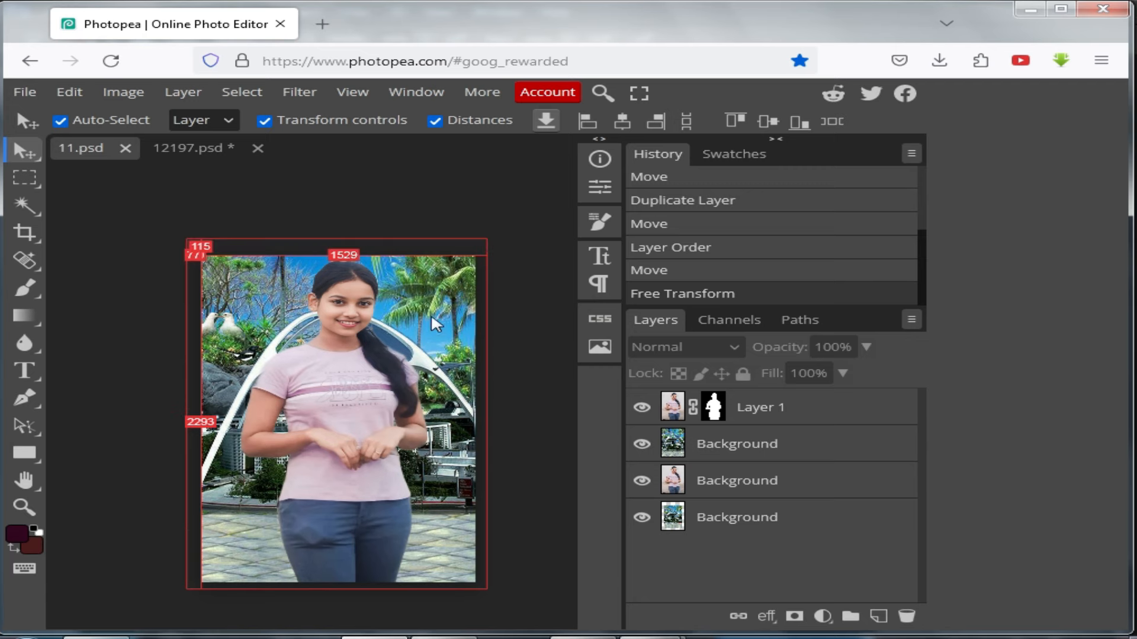
pyautogui.click(732, 456)
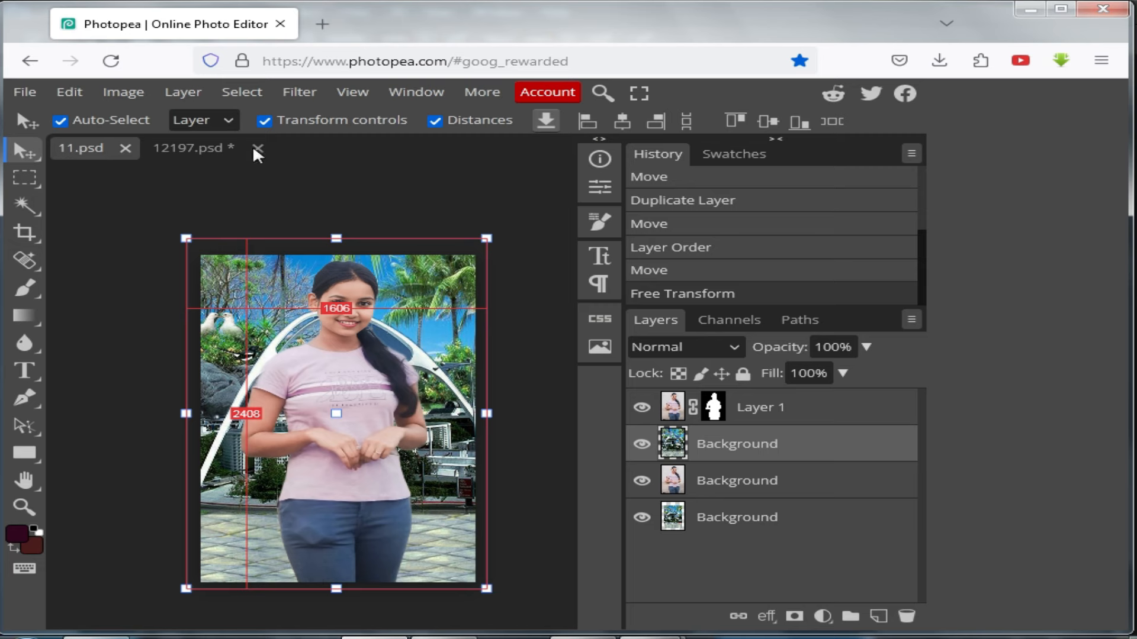
pyautogui.click(298, 92)
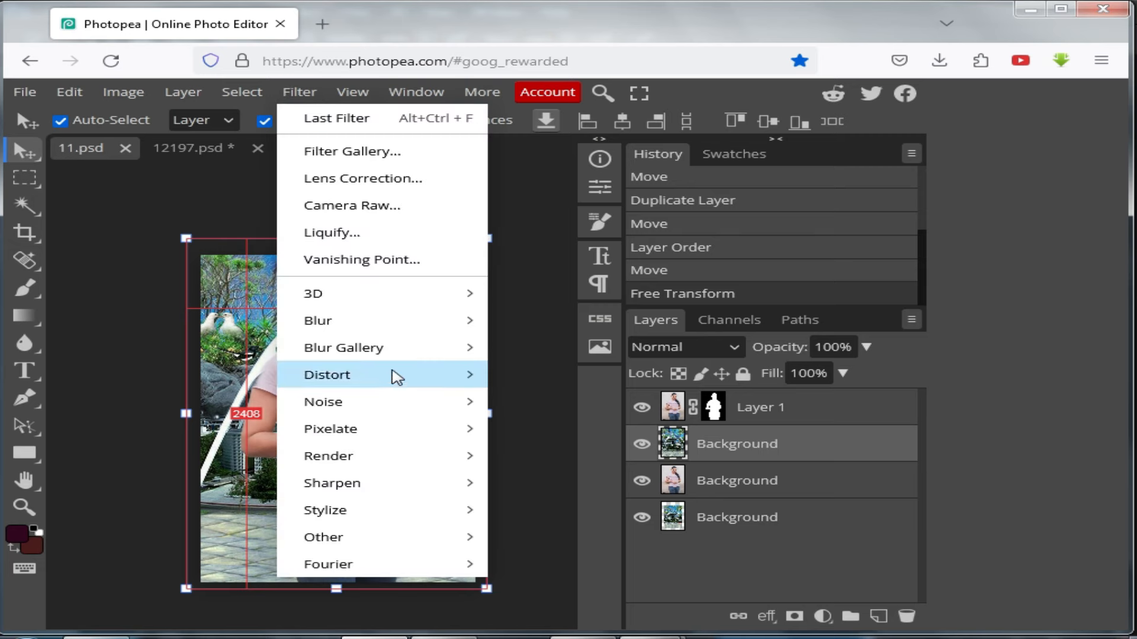
pyautogui.moveTo(342, 322)
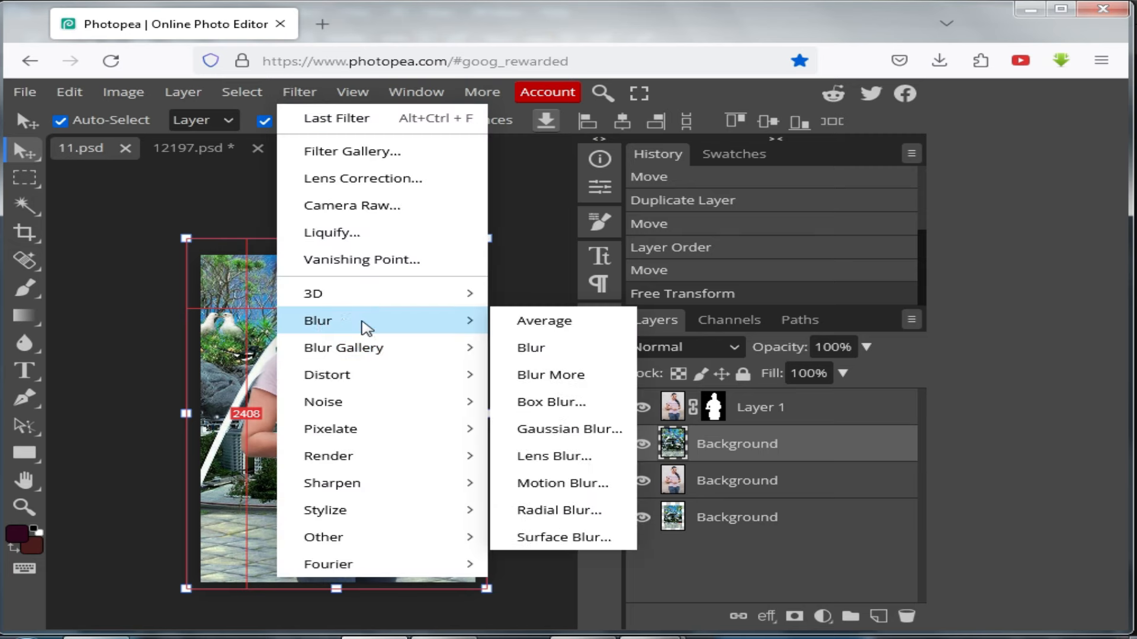
pyautogui.click(569, 426)
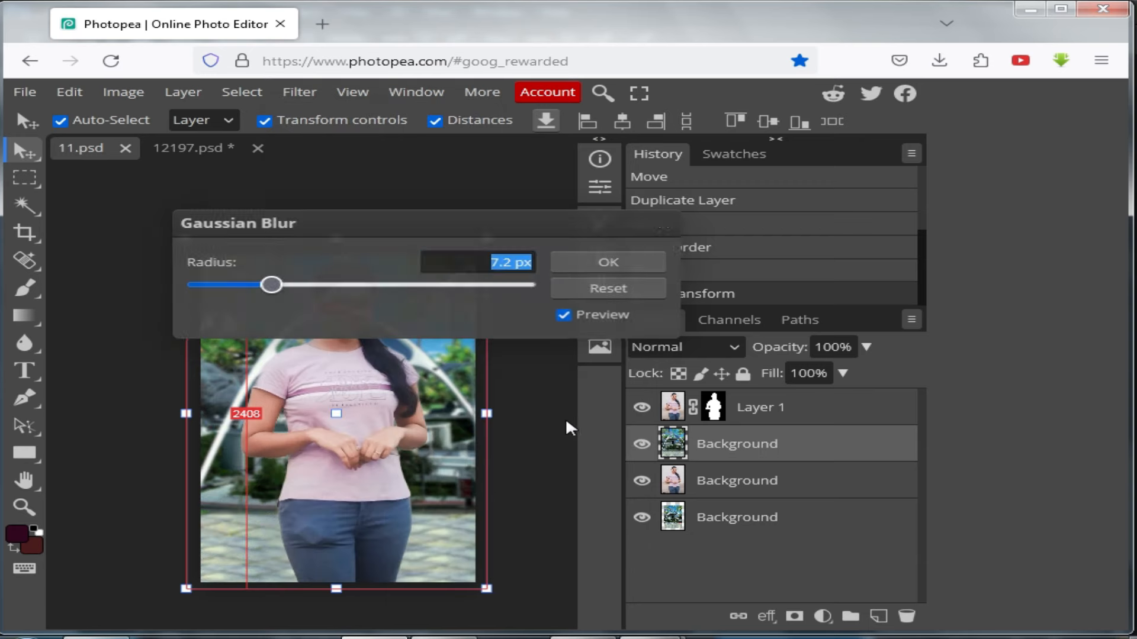
pyautogui.moveTo(406, 224); pyautogui.dragTo(713, 289)
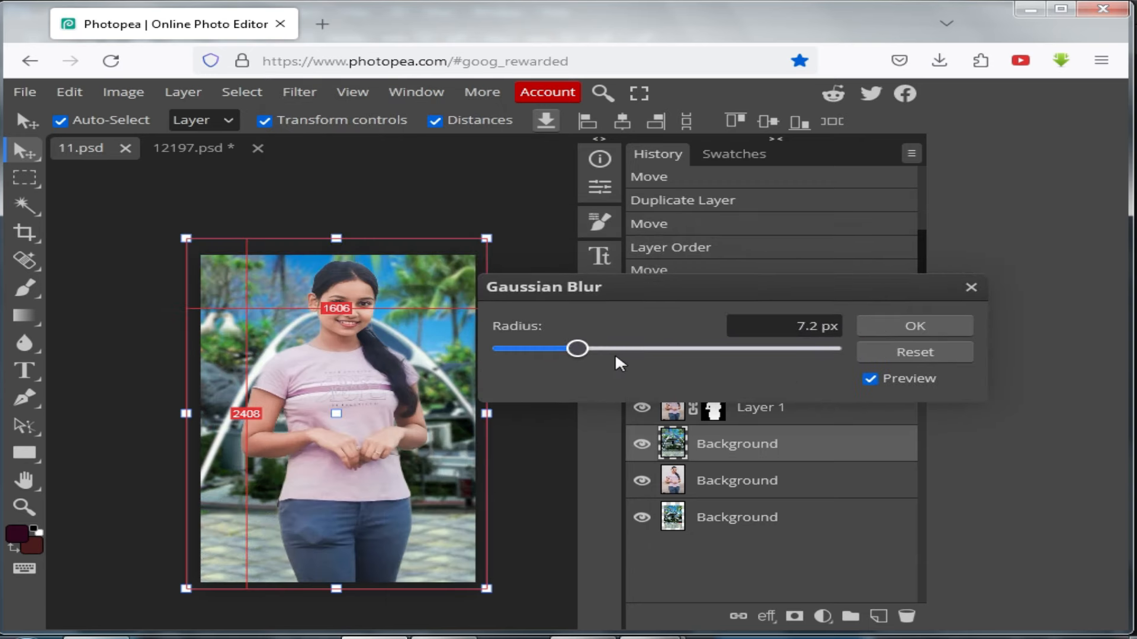
pyautogui.moveTo(592, 349); pyautogui.dragTo(624, 351)
pyautogui.click(925, 326)
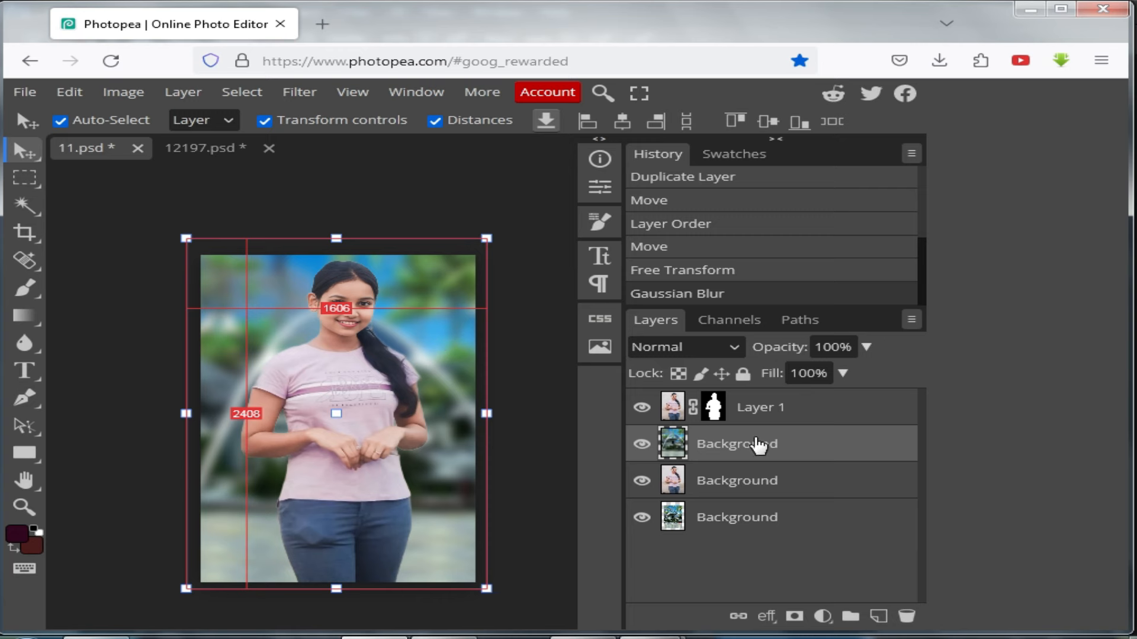
# Step: Apply Color Balance to the scenery layer's highlights: Yellow-Blue about 43, Magenta-Green slightly toward magenta, Cyan-Red toward red
pyautogui.hotkey('ctrl', 'b')
pyautogui.moveTo(373, 227); pyautogui.dragTo(671, 225)
pyautogui.click(636, 264)
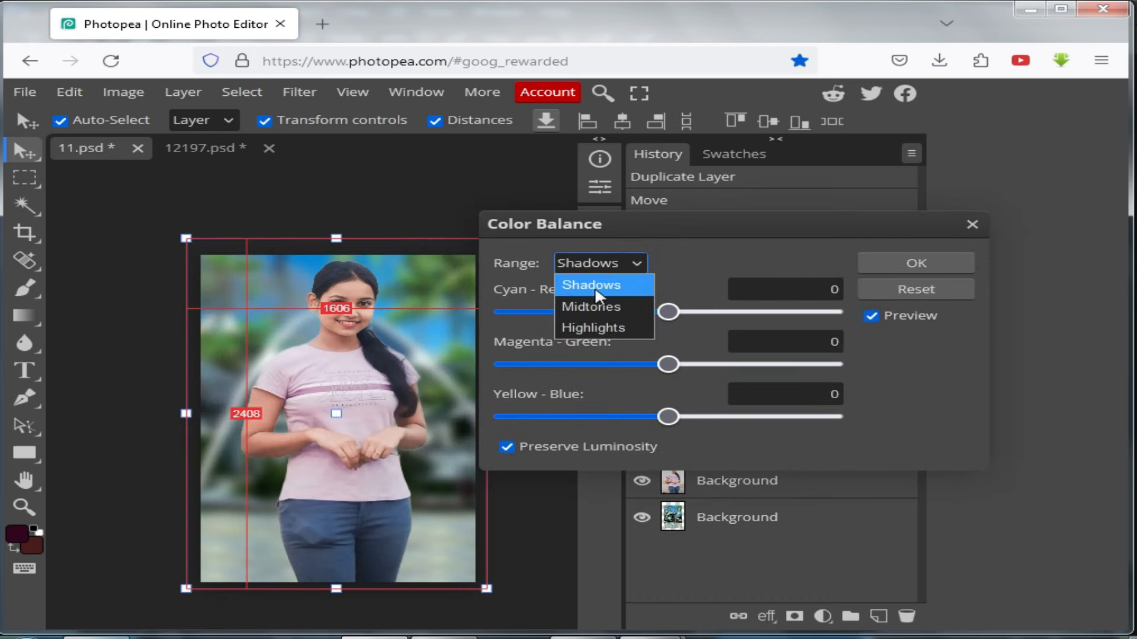
pyautogui.click(604, 329)
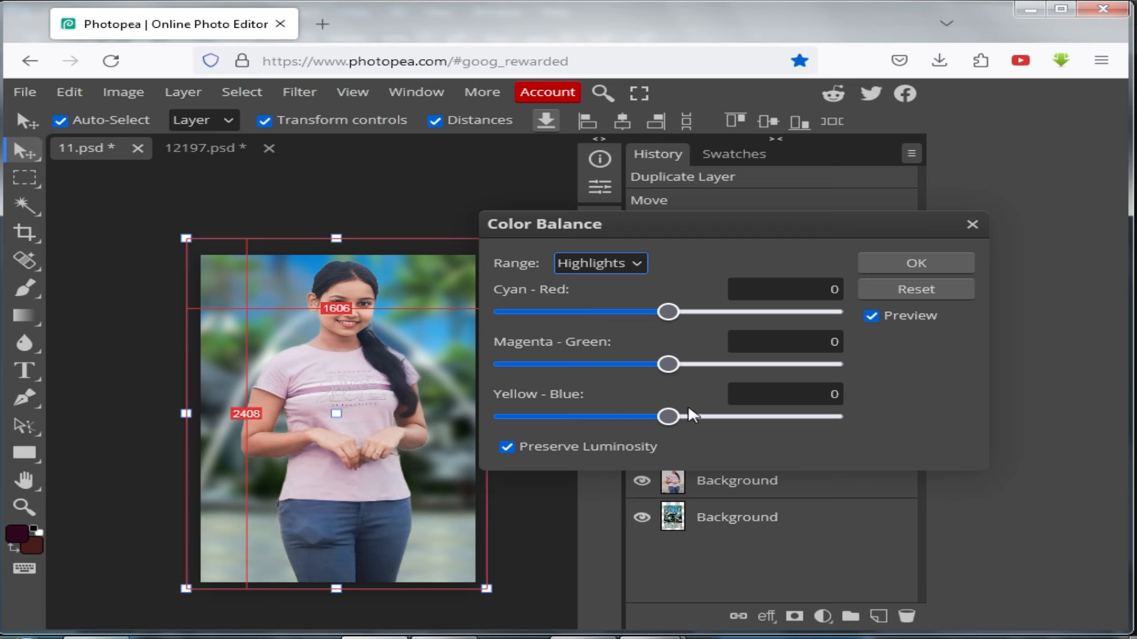
pyautogui.moveTo(723, 418); pyautogui.dragTo(739, 418)
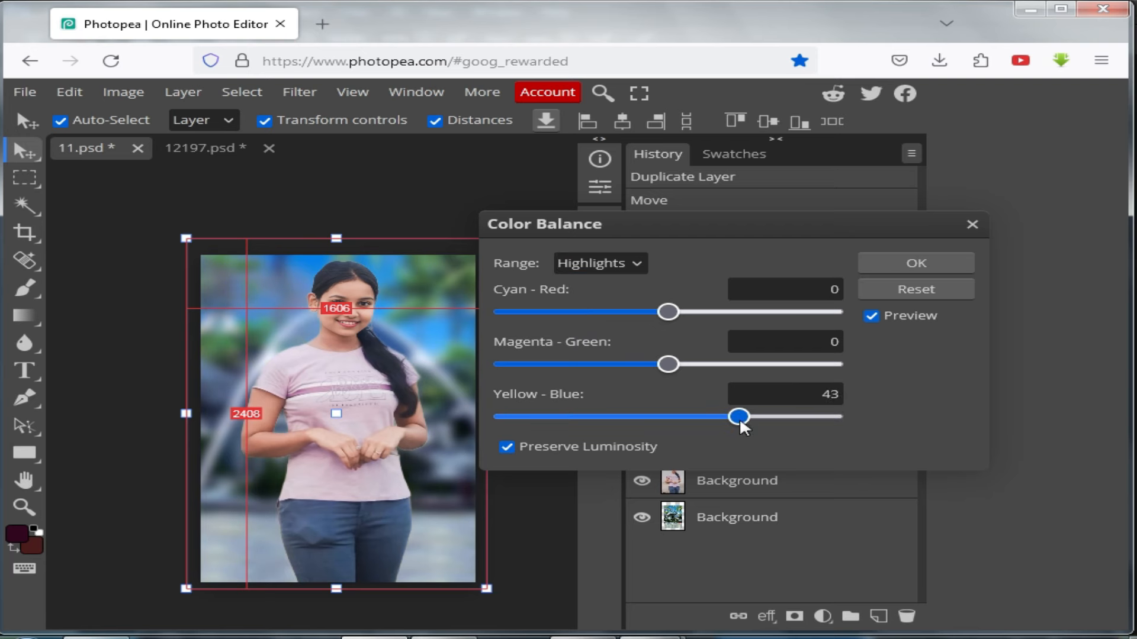
pyautogui.moveTo(639, 361)
pyautogui.mouseDown()
pyautogui.moveTo(617, 360)
pyautogui.moveTo(644, 360)
pyautogui.mouseUp()
pyautogui.moveTo(668, 312); pyautogui.dragTo(716, 314)
pyautogui.click(918, 261)
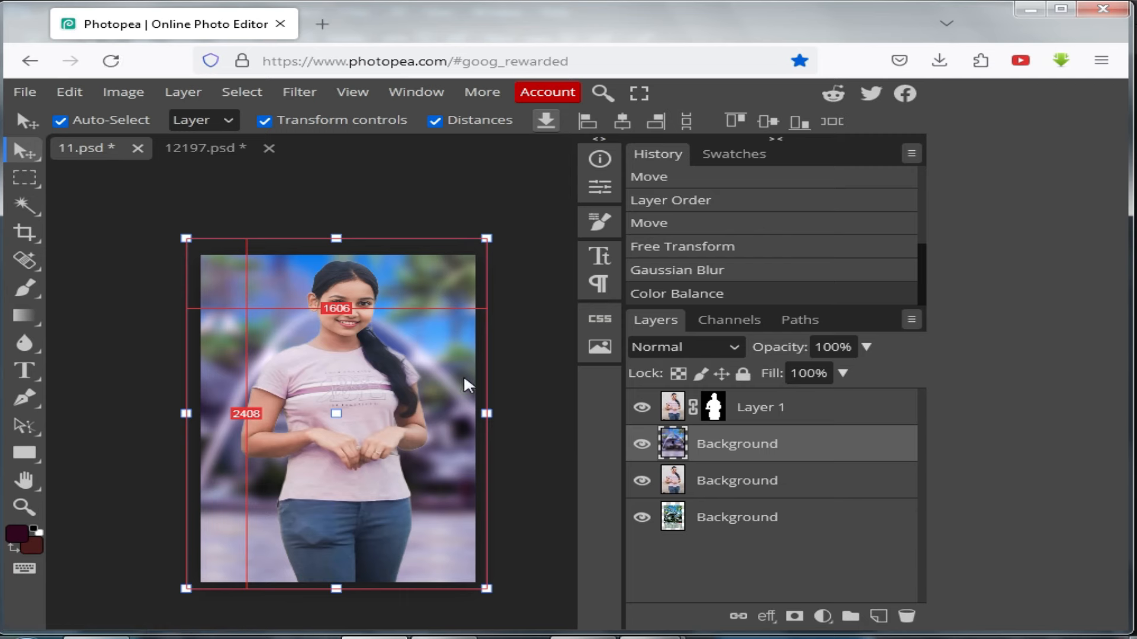
# Step: Save the blurred composite as a PSD and open the downloaded 11(1).psd in Photoshop
pyautogui.scroll(2, 361, 364)
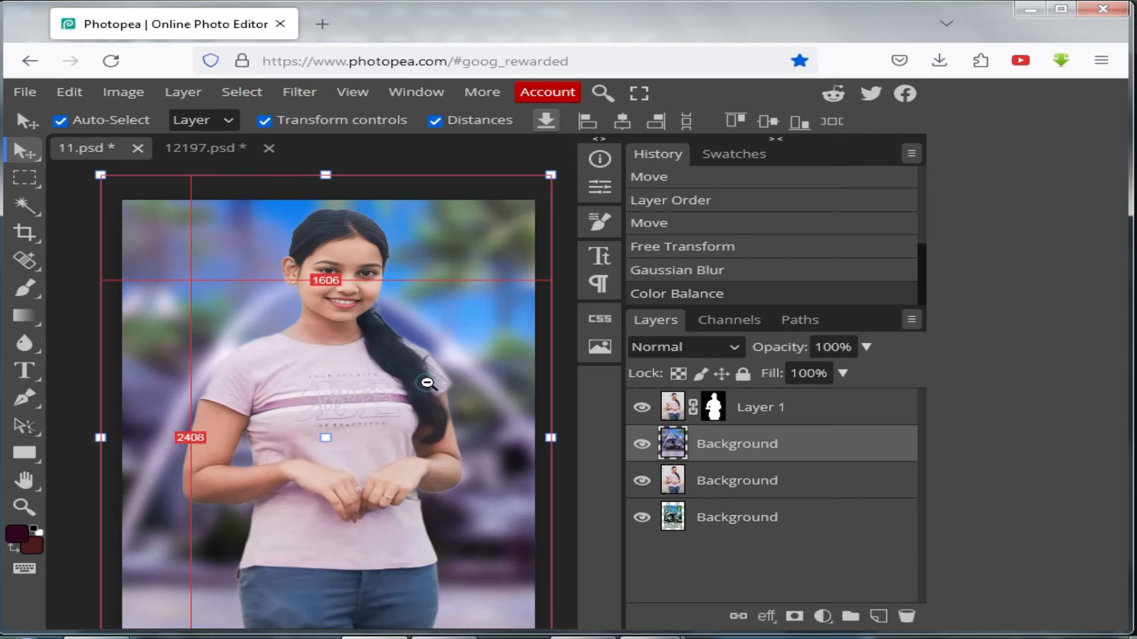
pyautogui.scroll(-2, 432, 402)
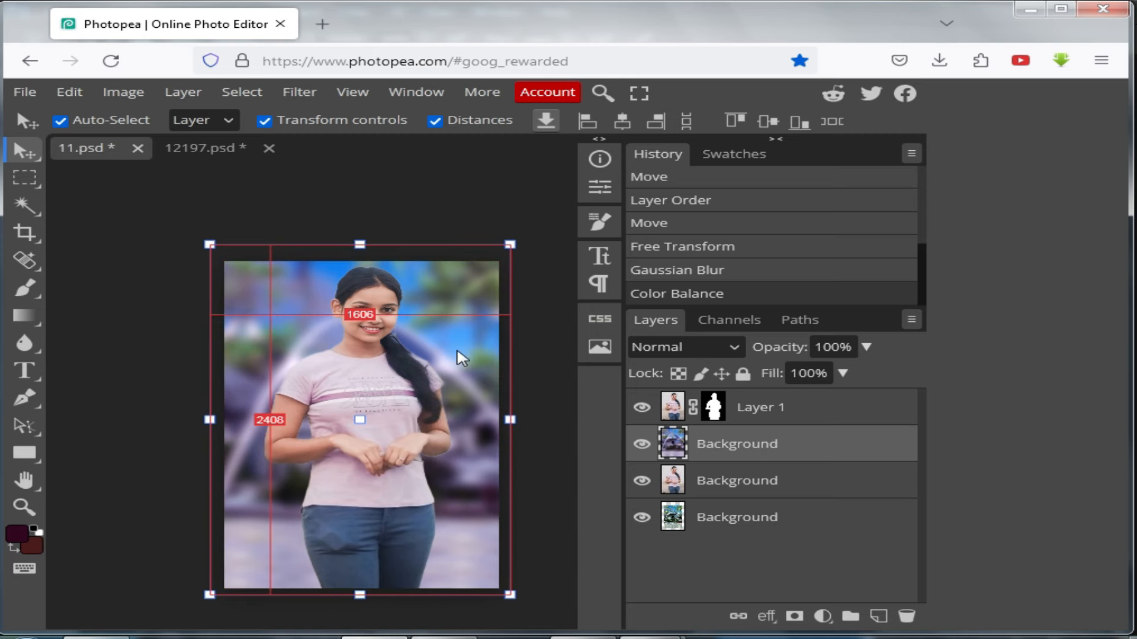
pyautogui.hotkey('ctrl', 's')
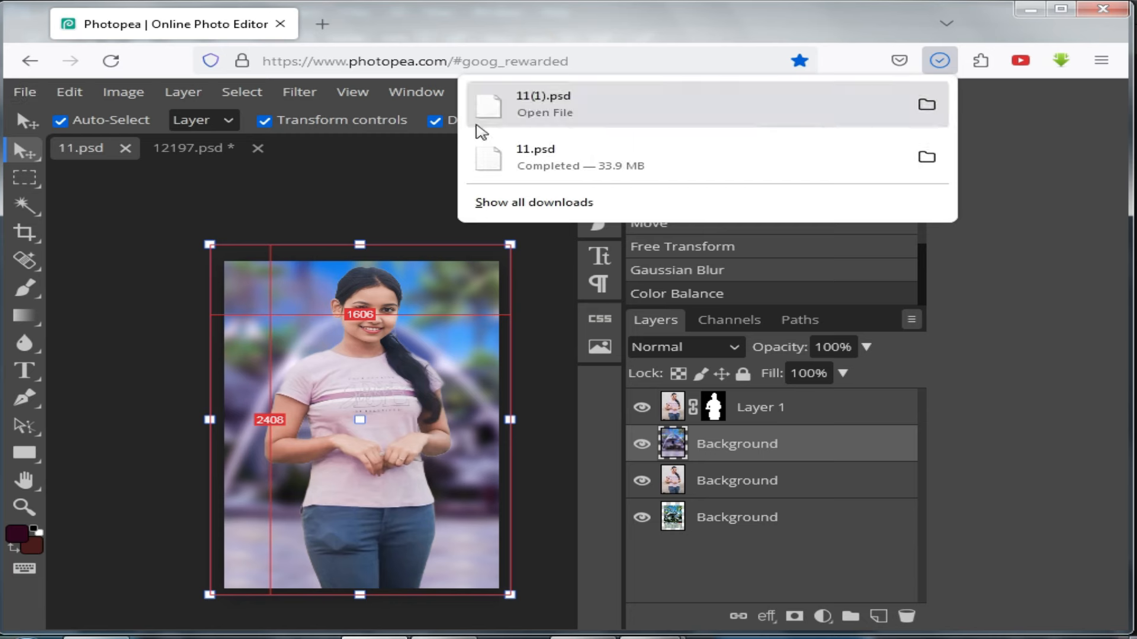
pyautogui.click(23, 93)
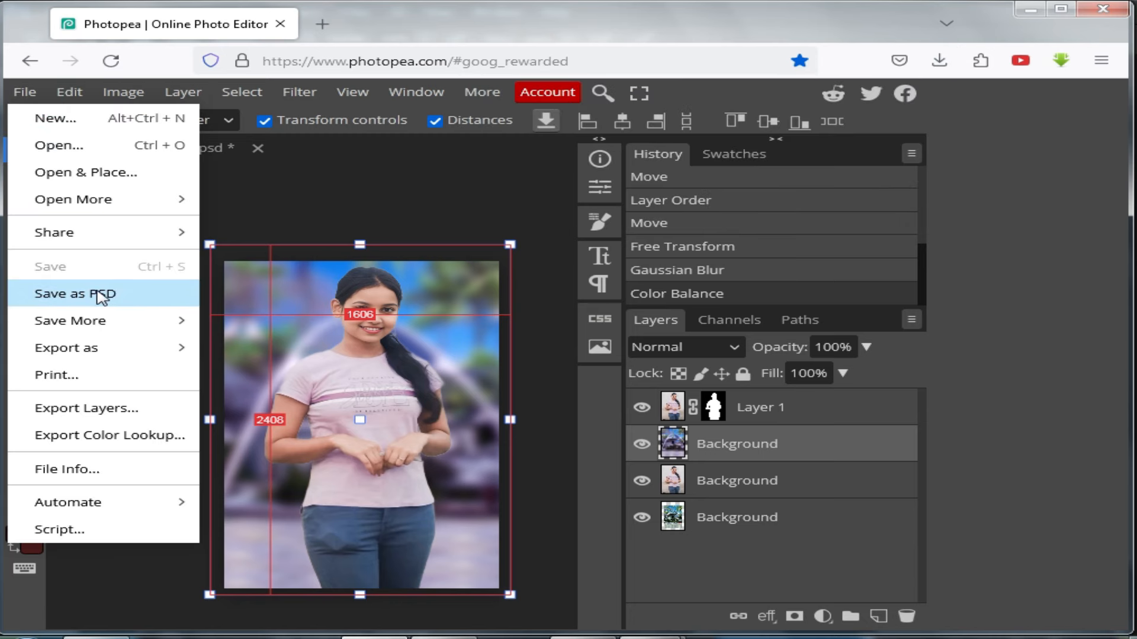
pyautogui.moveTo(174, 323)
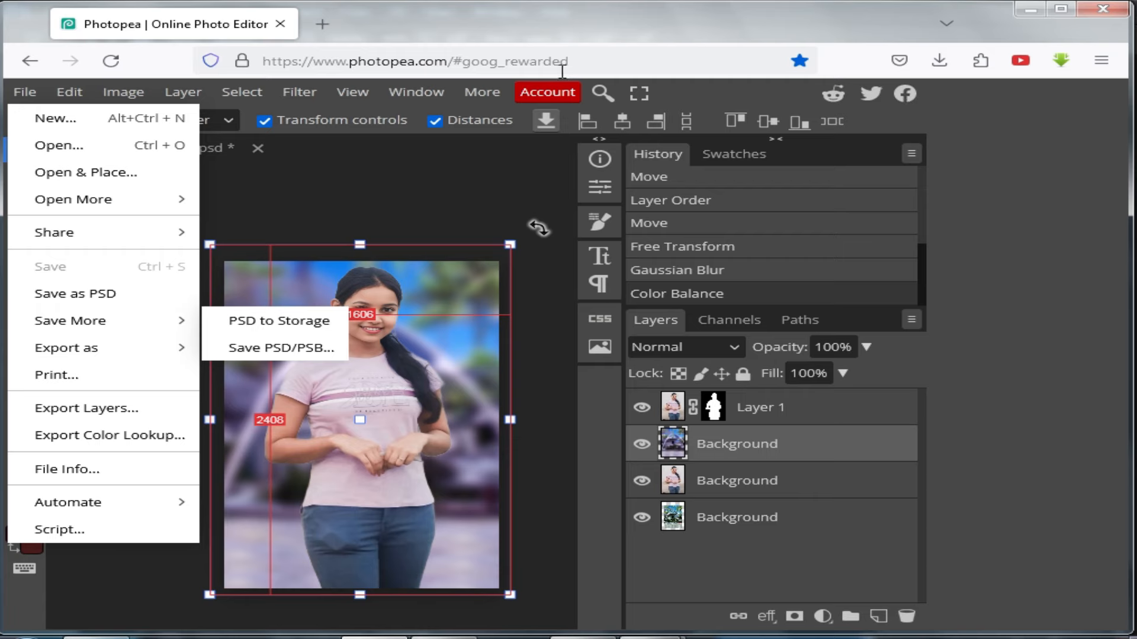
pyautogui.click(939, 61)
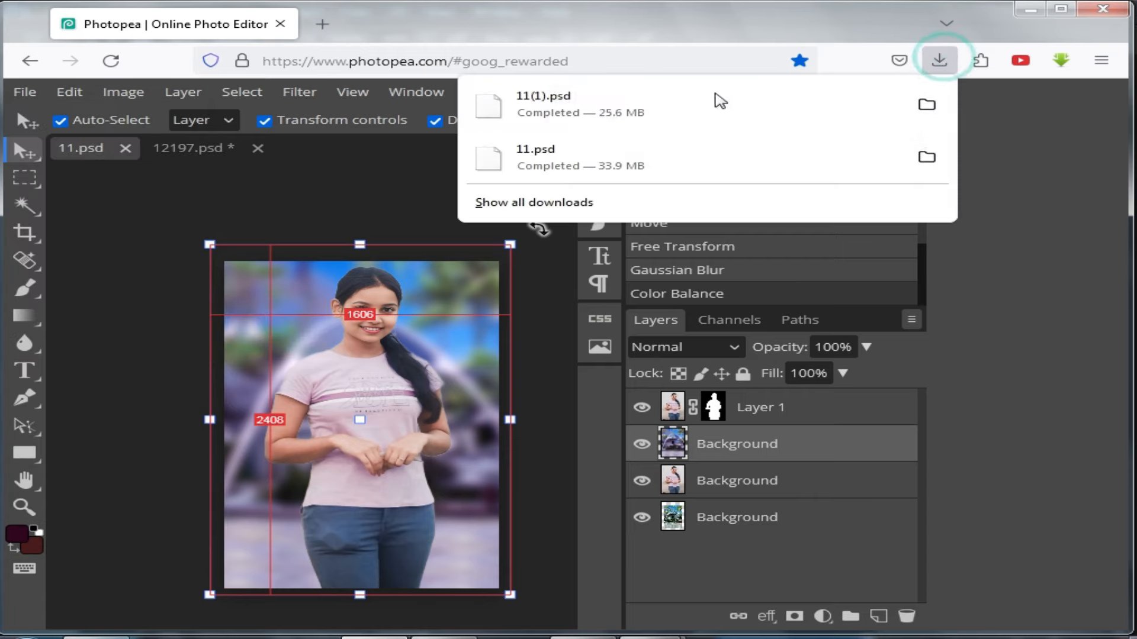
pyautogui.moveTo(506, 108); pyautogui.dragTo(651, 169)
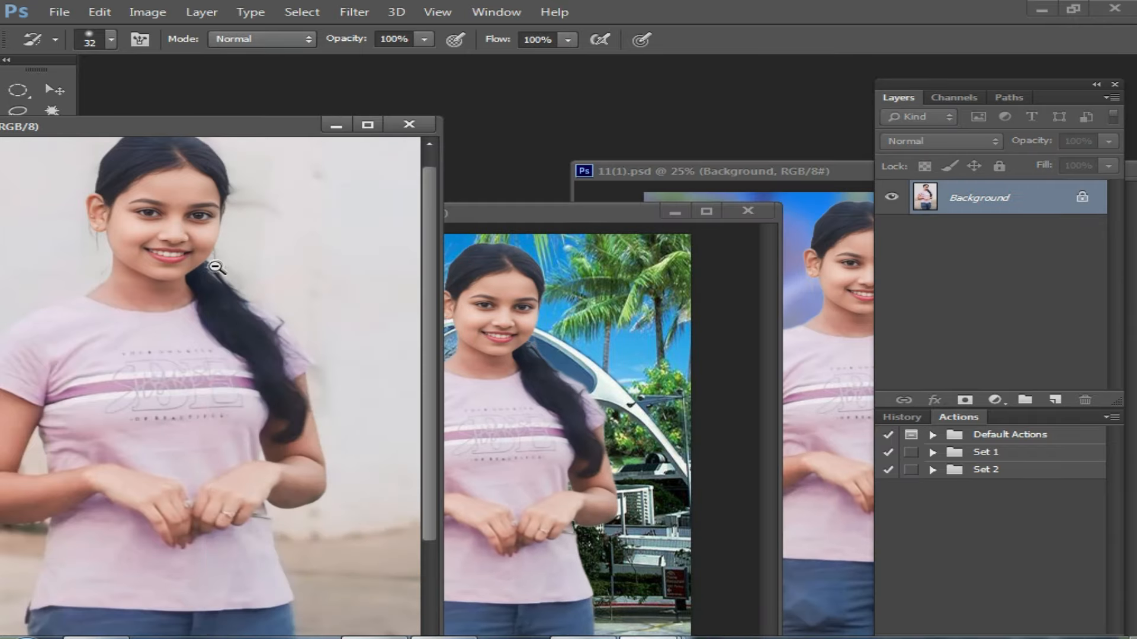
# Step: Arrange the 11.png, 11.psd and 11(1).psd windows in an overlapping cascade for comparison
pyautogui.hotkey('ctrl', '-')
pyautogui.moveTo(261, 127)
pyautogui.mouseDown()
pyautogui.moveTo(389, 127)
pyautogui.moveTo(394, 100)
pyautogui.mouseUp()
pyautogui.moveTo(602, 212); pyautogui.dragTo(423, 145)
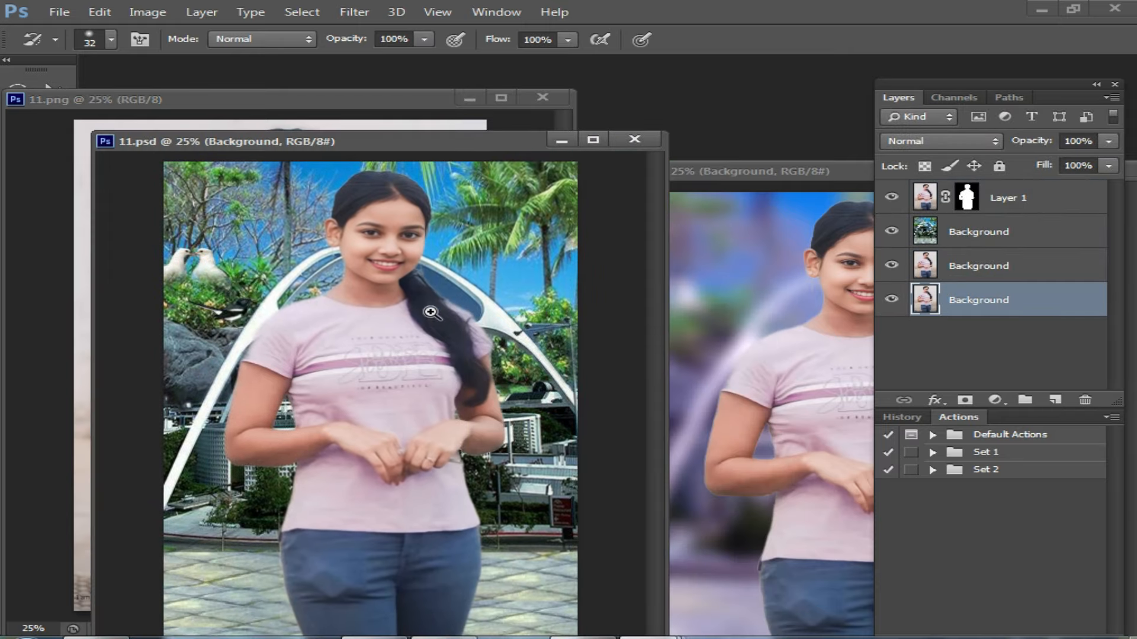
pyautogui.hotkey('ctrl', '+')
pyautogui.moveTo(757, 169); pyautogui.dragTo(494, 170)
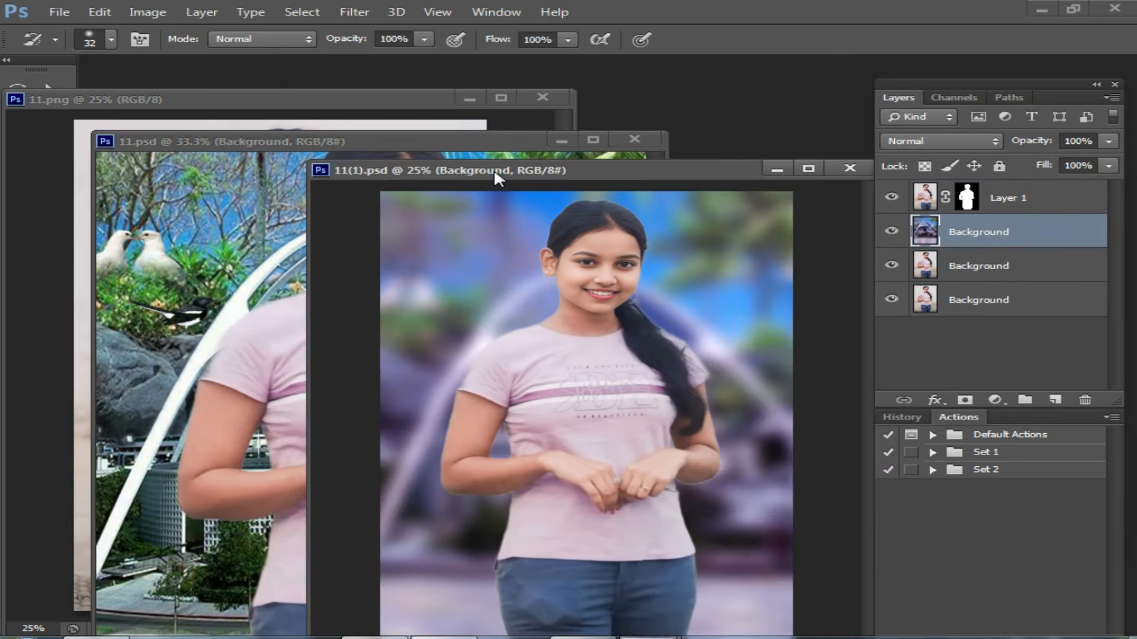
# Step: Examine the woman's cutout against the blurred background in 11(1).psd at full-window size, and restore the floating window
pyautogui.doubleClick(494, 170)
pyautogui.keyDown('ctrl'); pyautogui.click(662, 315); pyautogui.keyUp('ctrl')
pyautogui.click(676, 309)
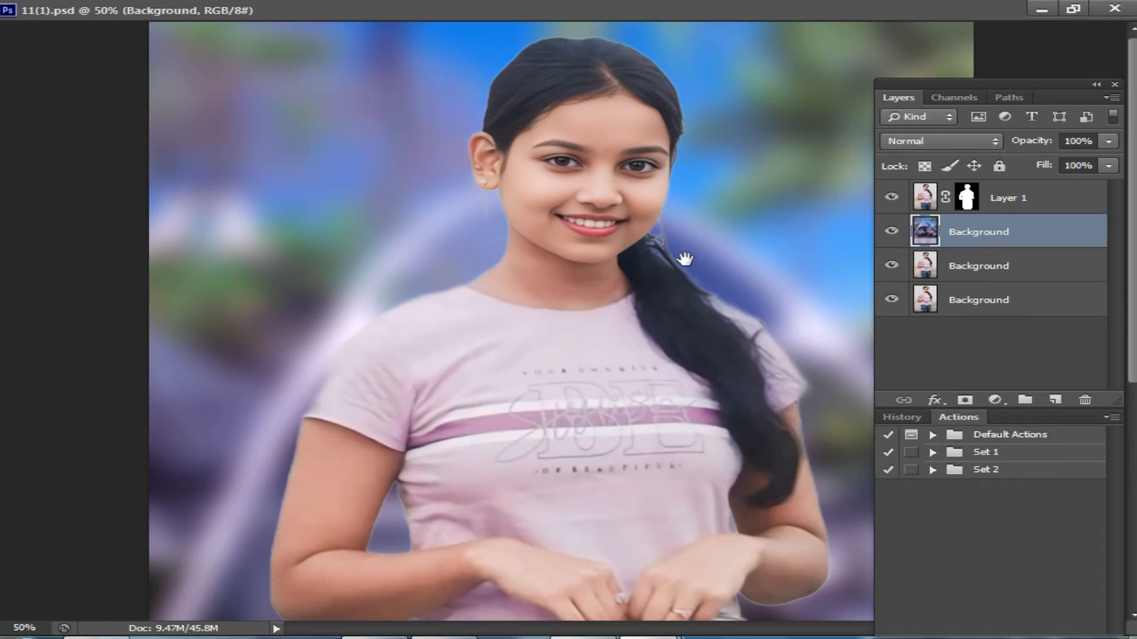
pyautogui.keyDown('alt'); pyautogui.click(717, 310); pyautogui.keyUp('alt')
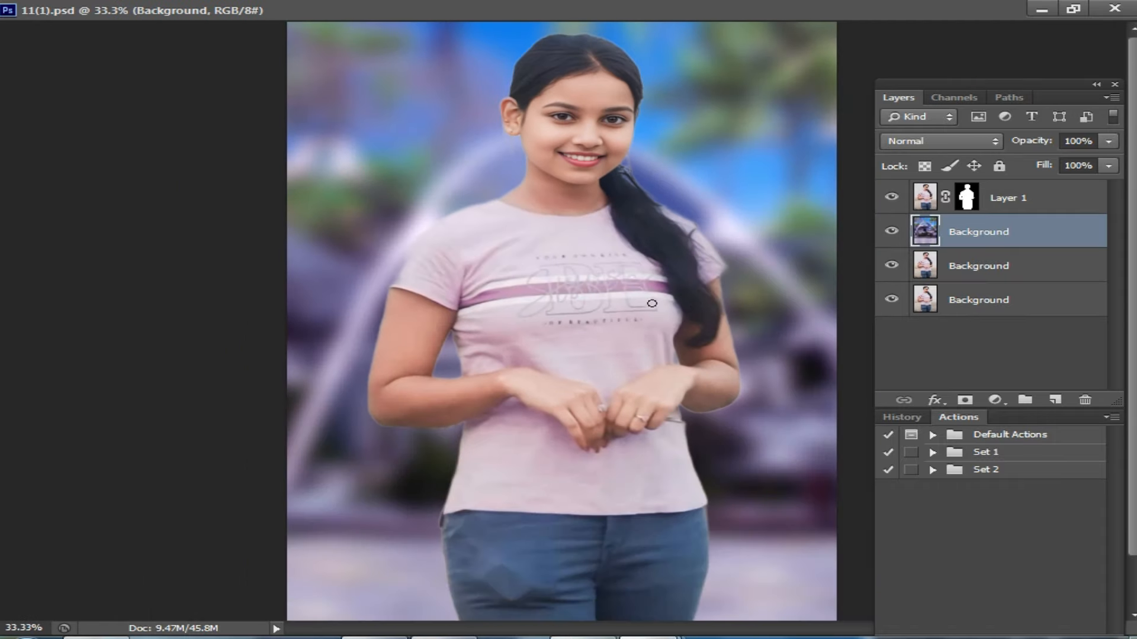
pyautogui.keyDown('alt'); pyautogui.click(675, 359); pyautogui.keyUp('alt')
pyautogui.moveTo(545, 10); pyautogui.dragTo(580, 144)
# Step: Switch to Photopea and close 12197.psd without saving, along with 11.psd
pyautogui.click(439, 637)
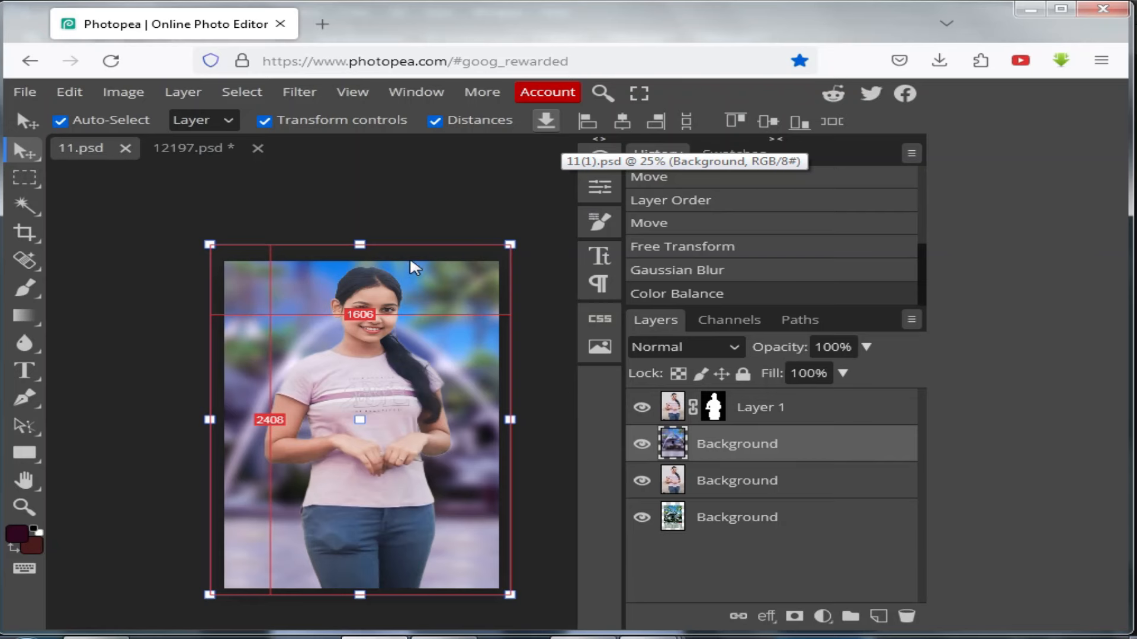
pyautogui.click(258, 148)
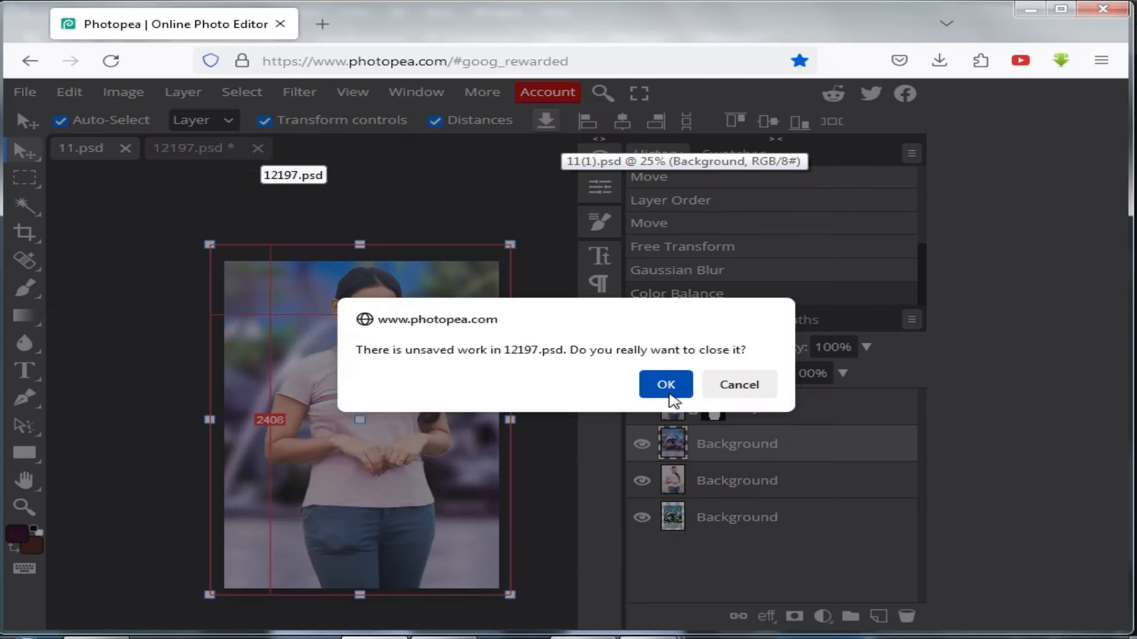
pyautogui.click(666, 385)
pyautogui.click(125, 148)
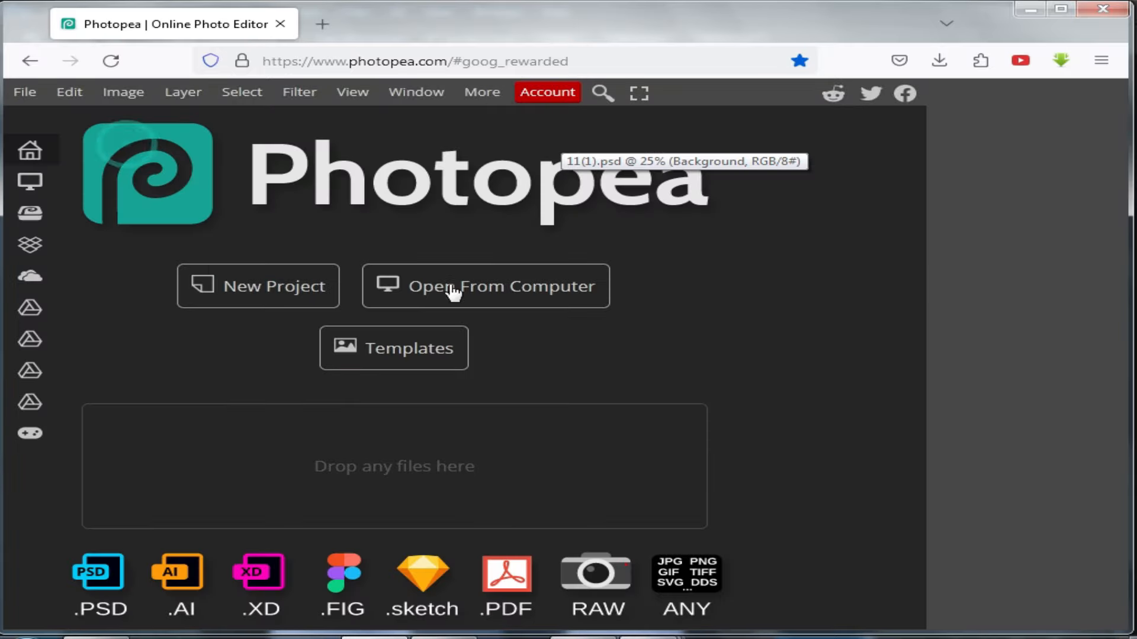
# Step: Open the photo 11 (4) from New folder (8) on the Desktop
pyautogui.click(525, 291)
pyautogui.scroll(-3, 769, 285)
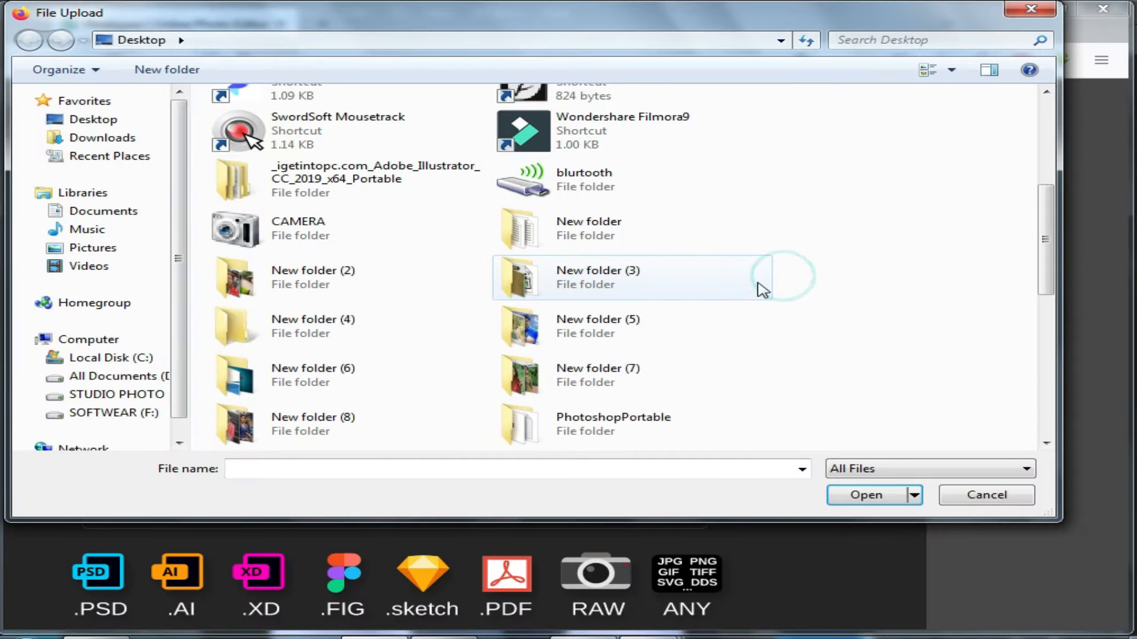
pyautogui.doubleClick(285, 435)
pyautogui.scroll(-1, 764, 317)
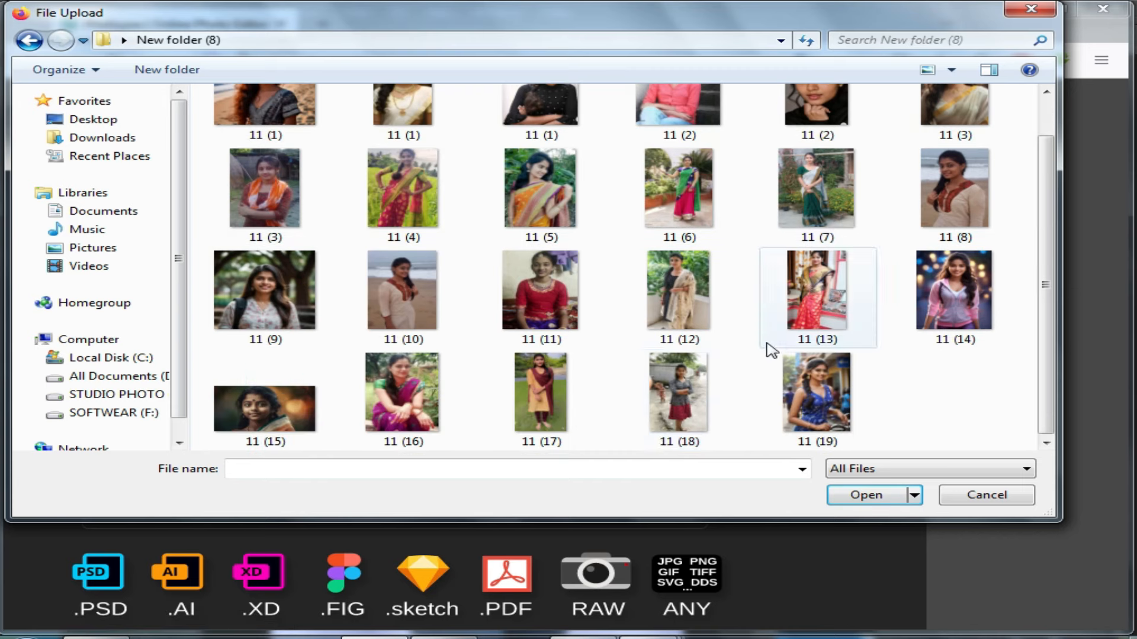
pyautogui.scroll(1, 532, 361)
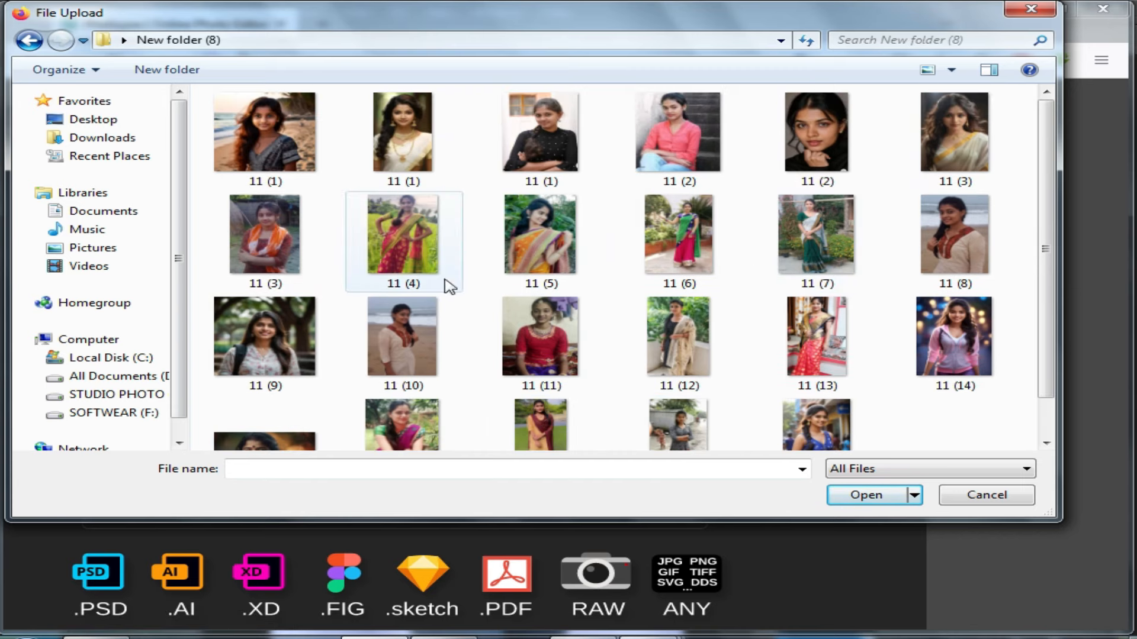
pyautogui.moveTo(396, 226)
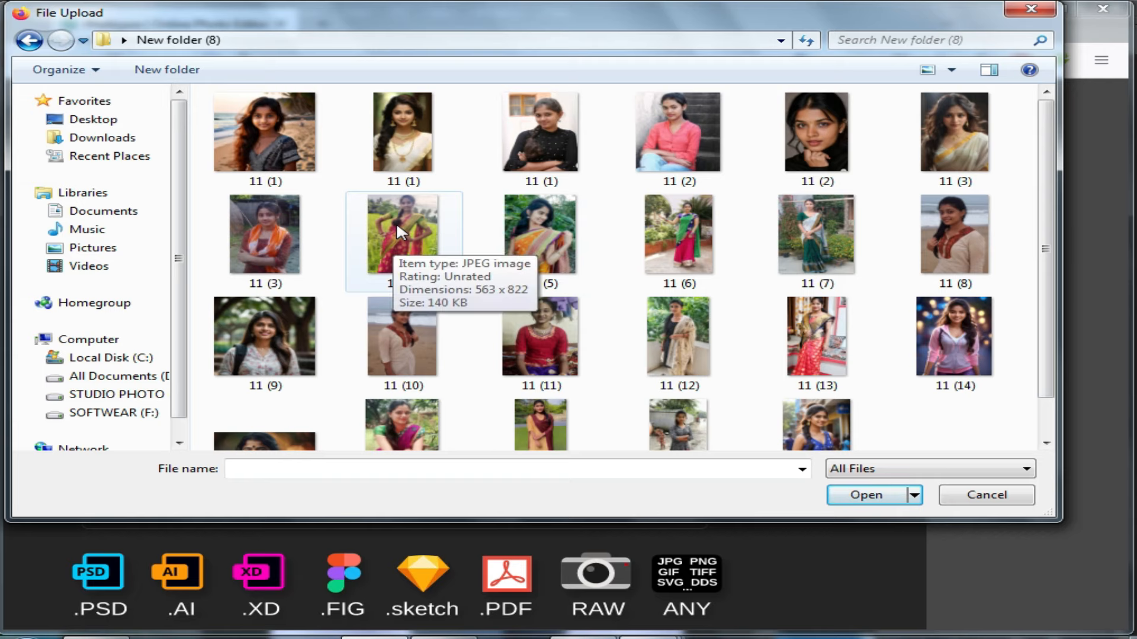
pyautogui.doubleClick(403, 230)
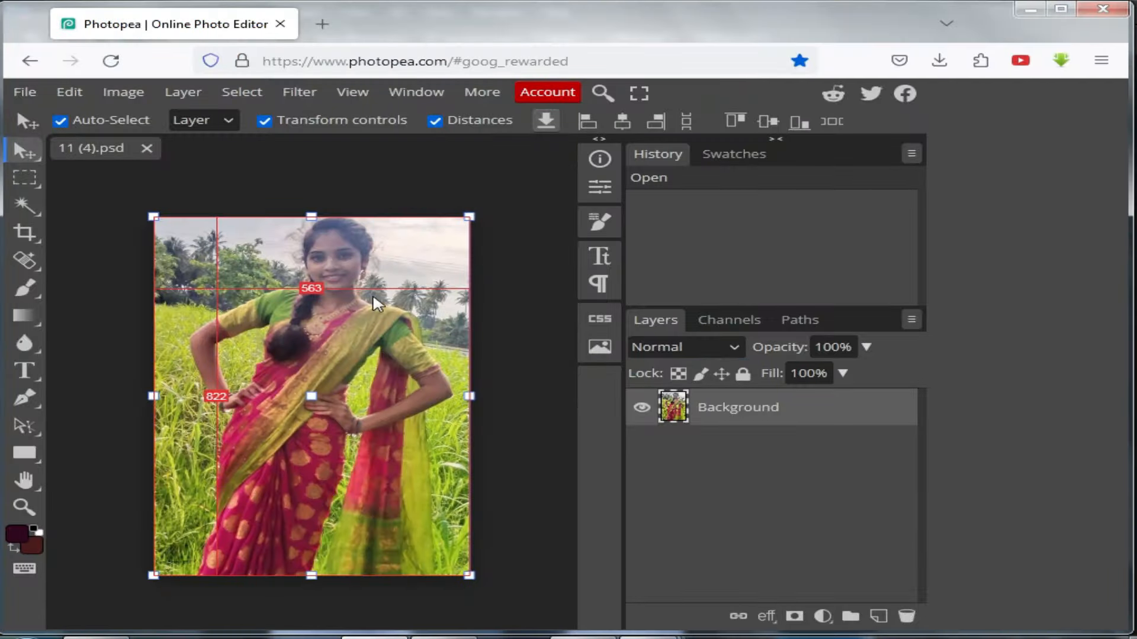
# Step: Run Remove BG on the sari portrait and agree to watch a short ad to skip the waiting time
pyautogui.click(242, 93)
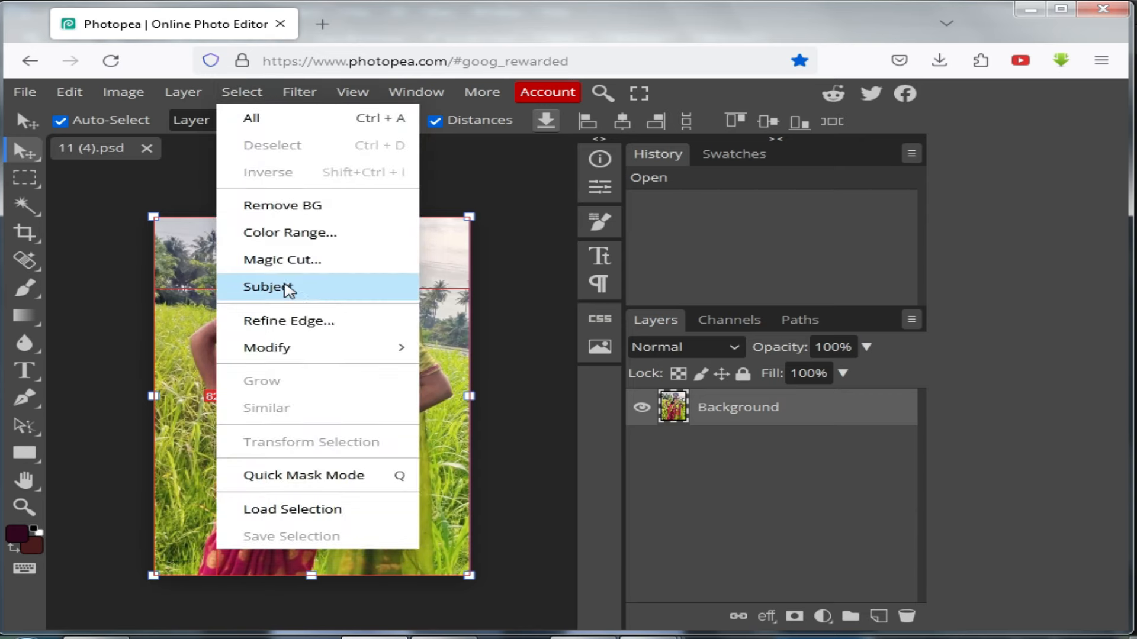
pyautogui.click(286, 205)
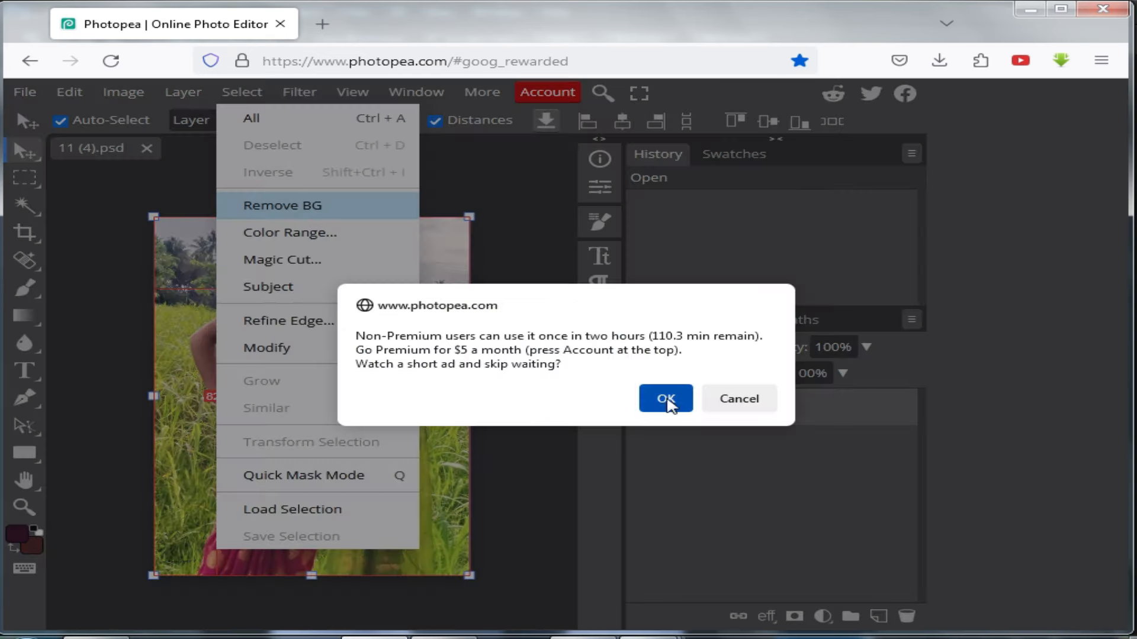
pyautogui.click(666, 399)
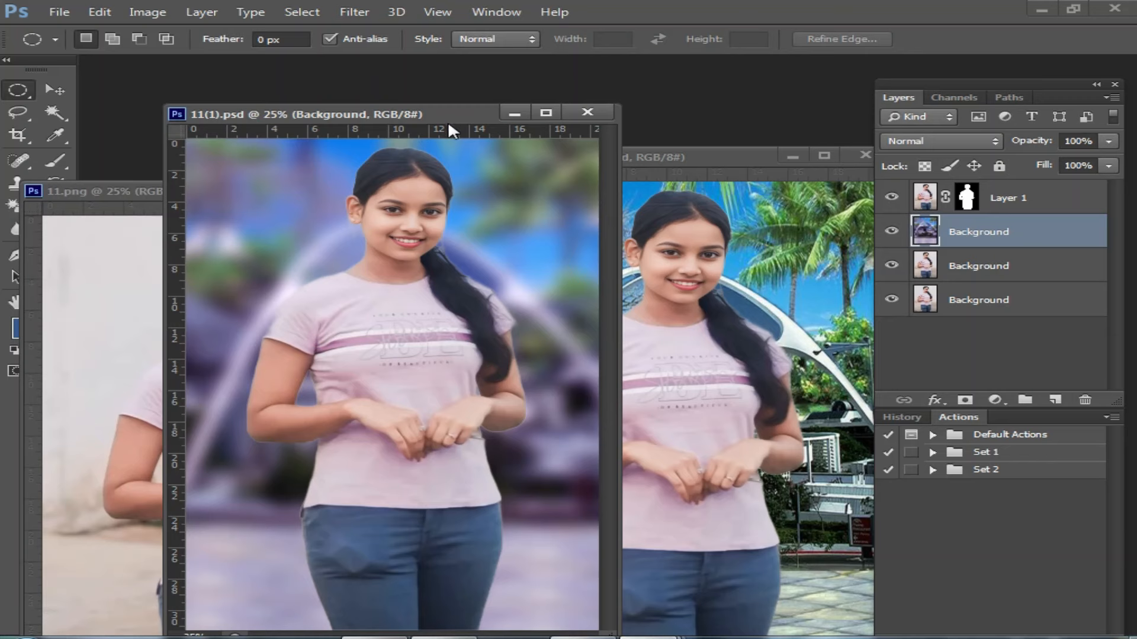
pyautogui.moveTo(429, 111)
pyautogui.mouseDown()
pyautogui.moveTo(480, 111)
pyautogui.moveTo(426, 101)
pyautogui.mouseUp()
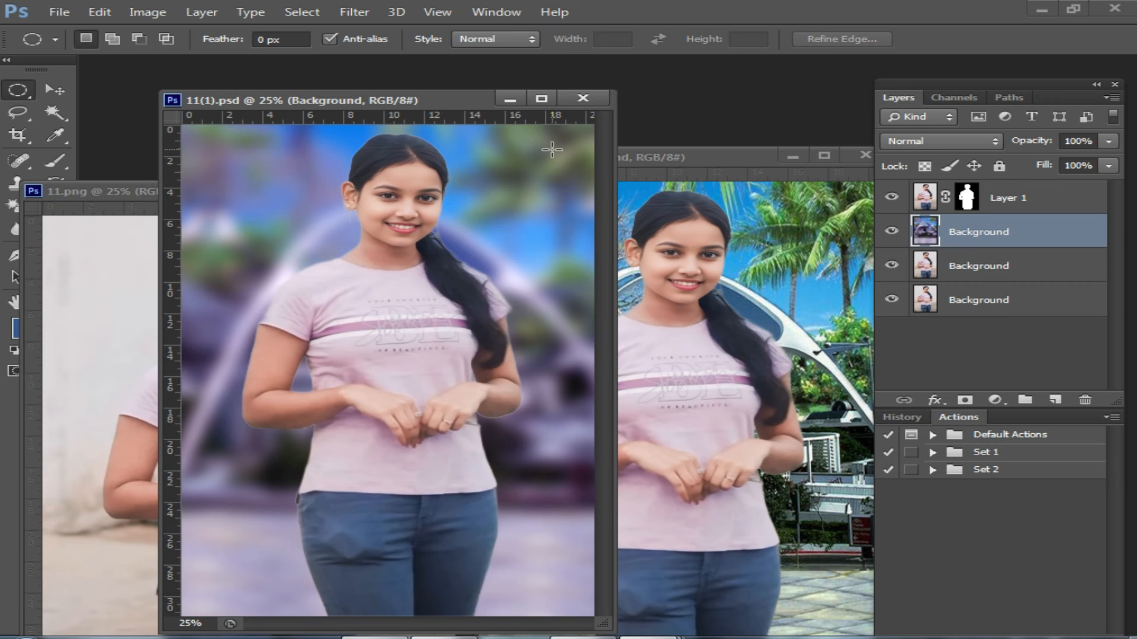
pyautogui.moveTo(449, 99); pyautogui.dragTo(475, 92)
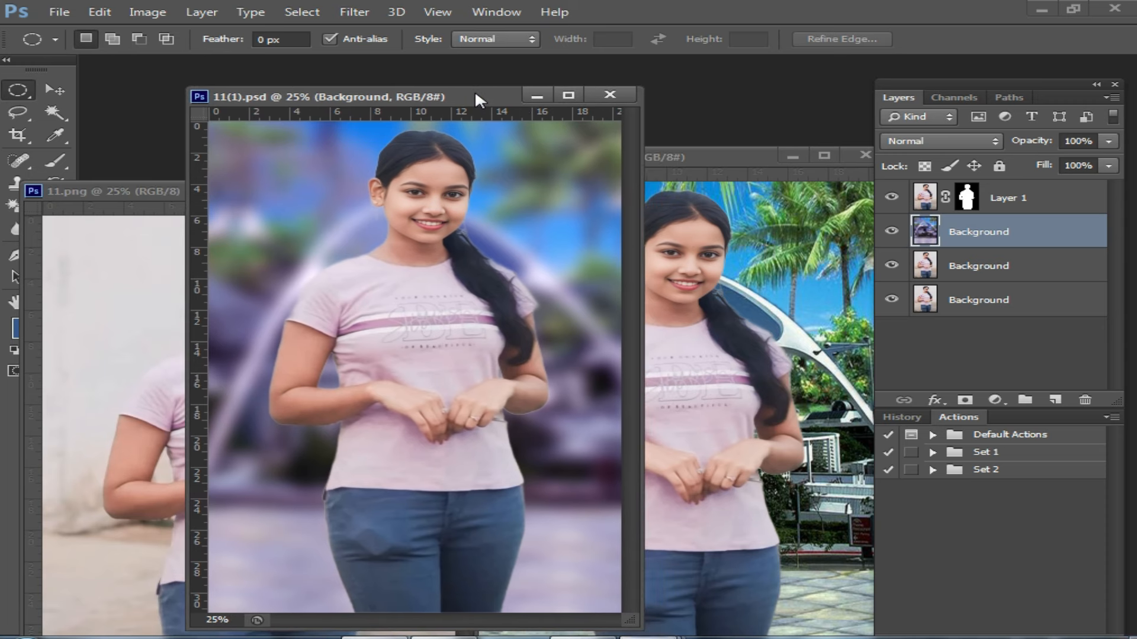